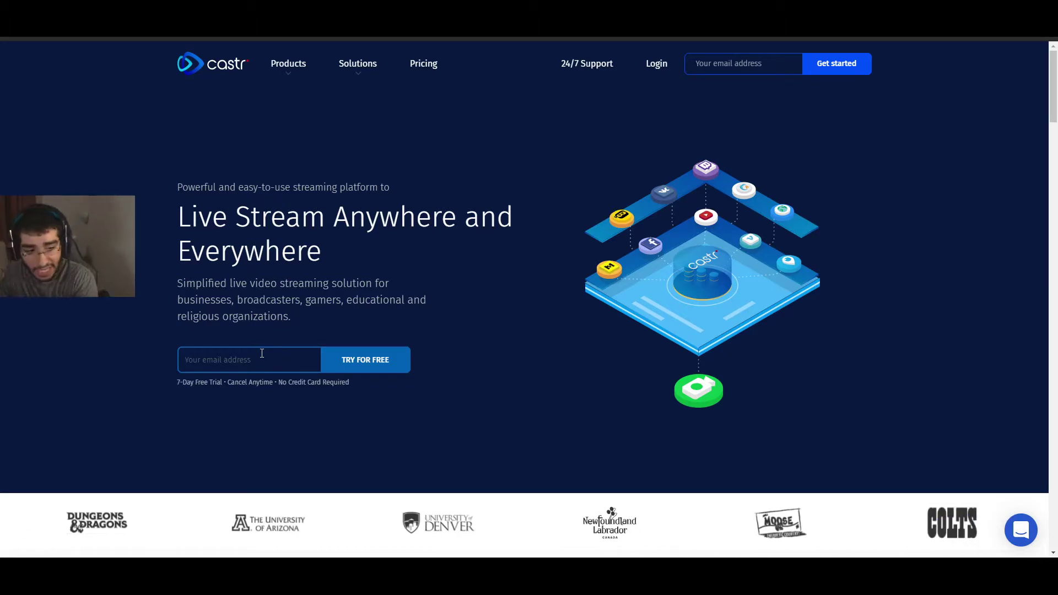
Step: Enter your e-mail address in the Castr free-trial signup field
click(262, 353)
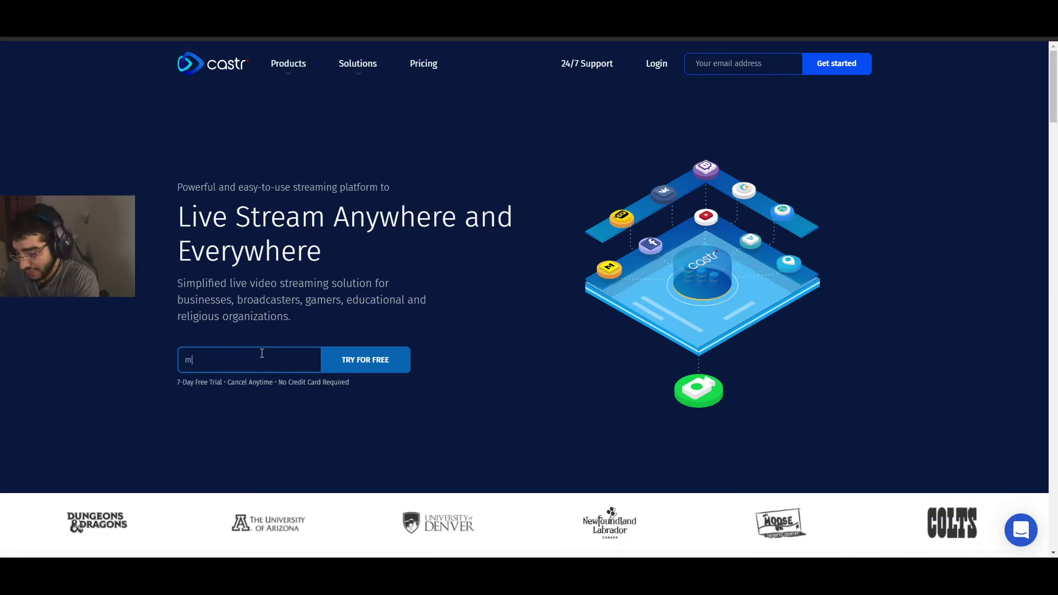
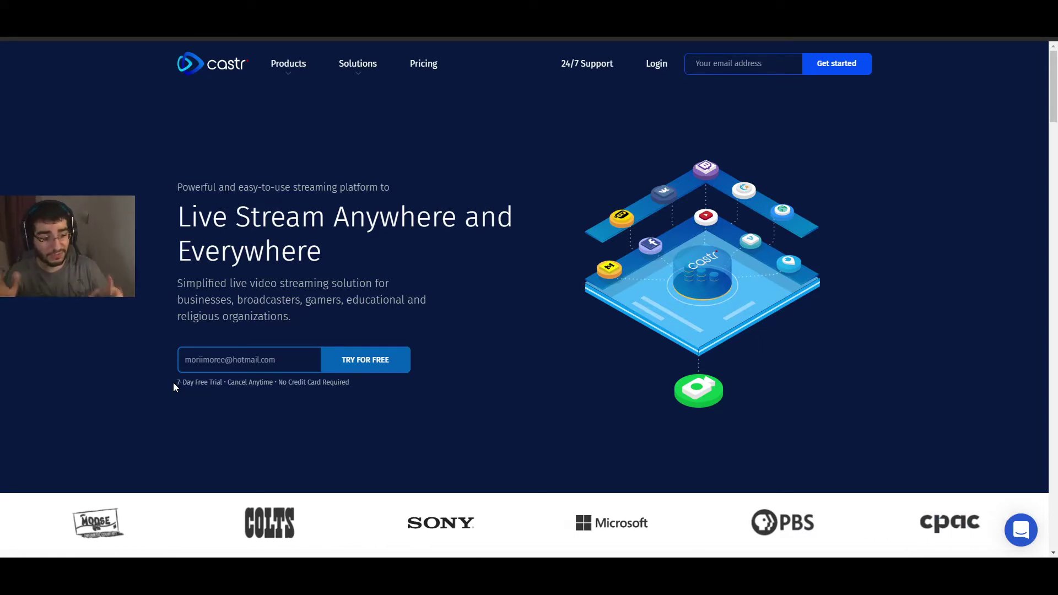
Step: Submit the e-mail, fill in your name and a password, and create the Castr account
click(370, 365)
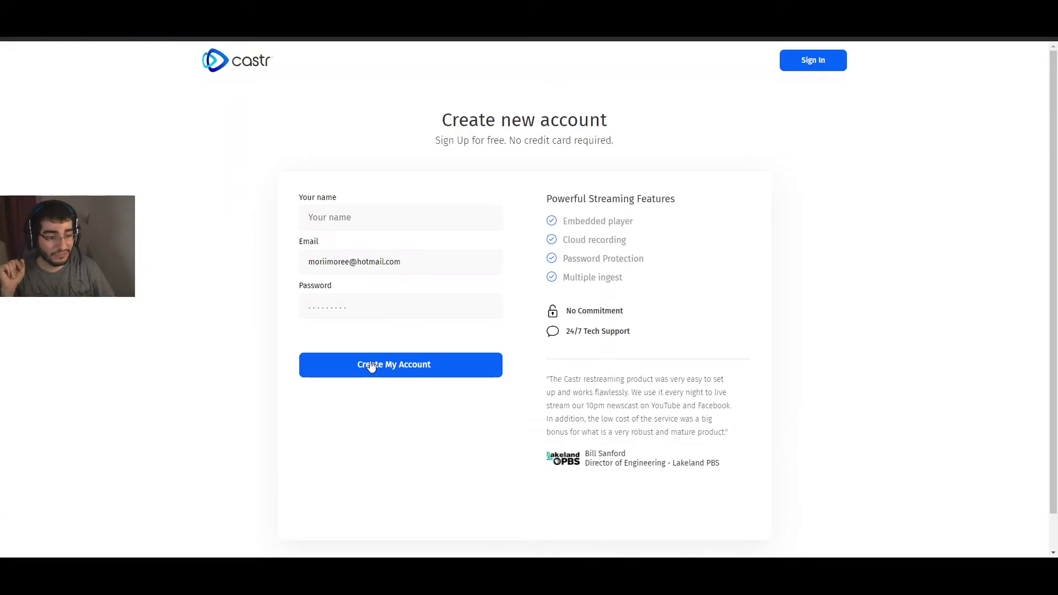
click(365, 220)
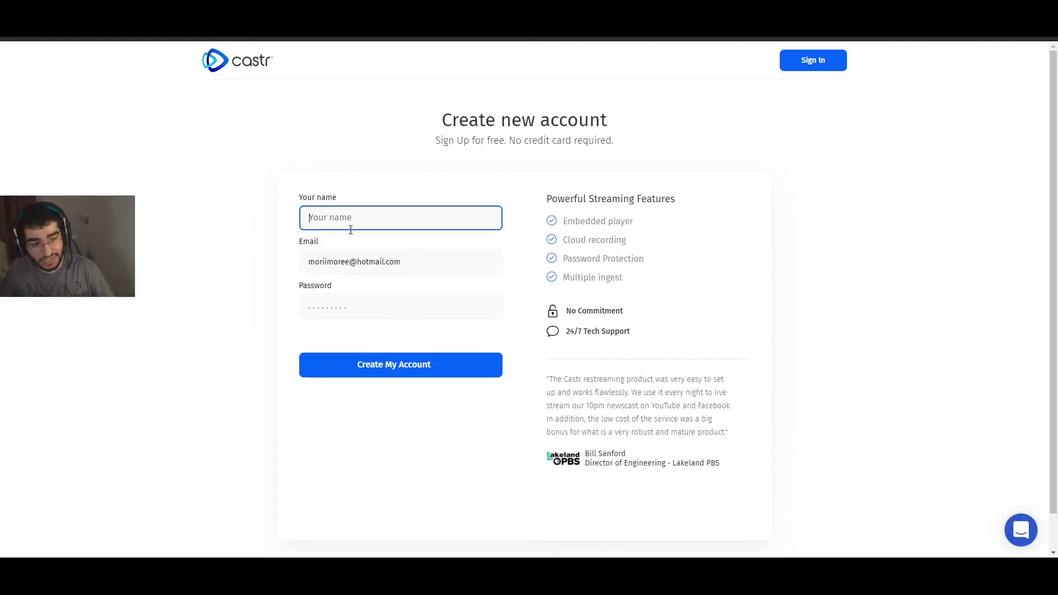
text(Amir)
click(359, 304)
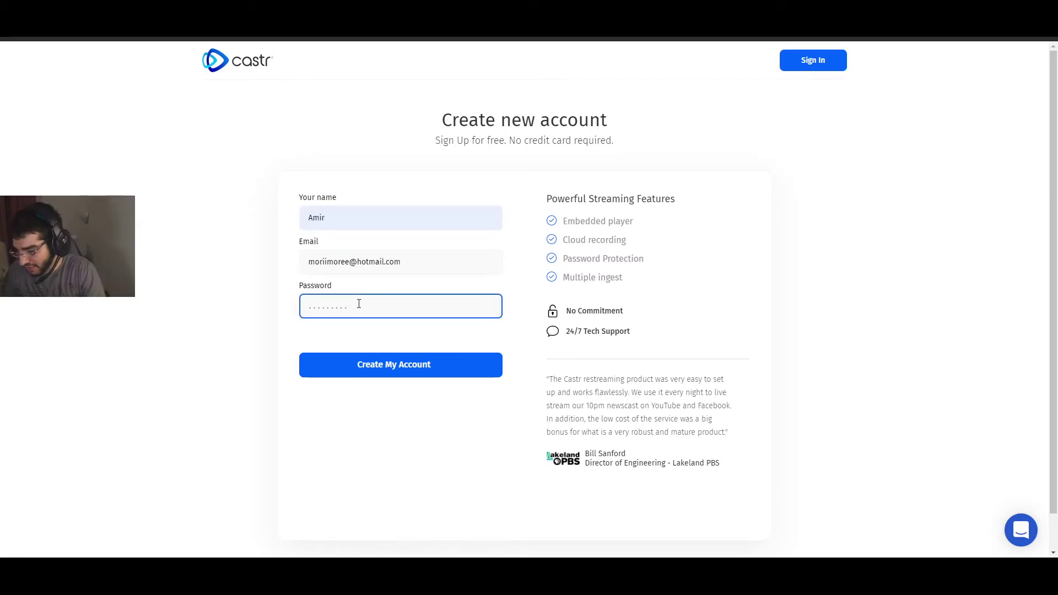
text(•••••)
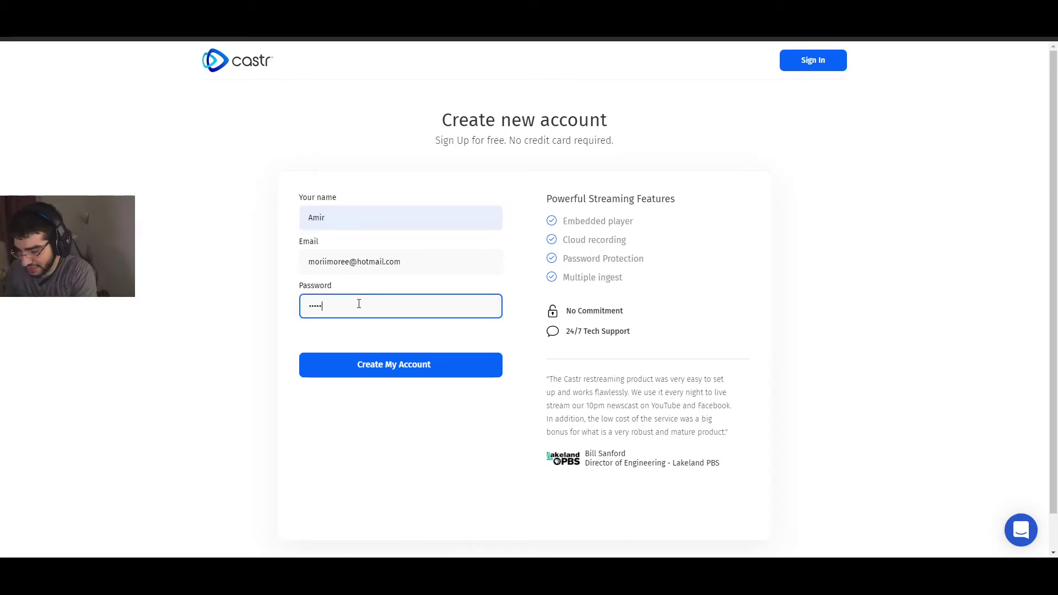
key(BackSpace)
key(BackSpace)
key(BackSpace)
key(BackSpace)
key(BackSpace)
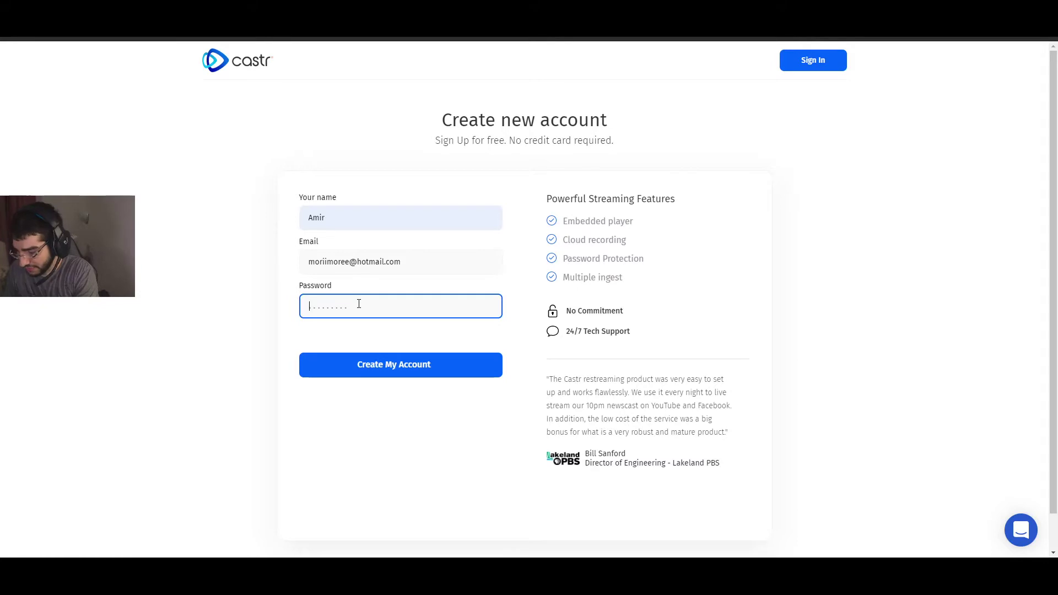
text(••••••)
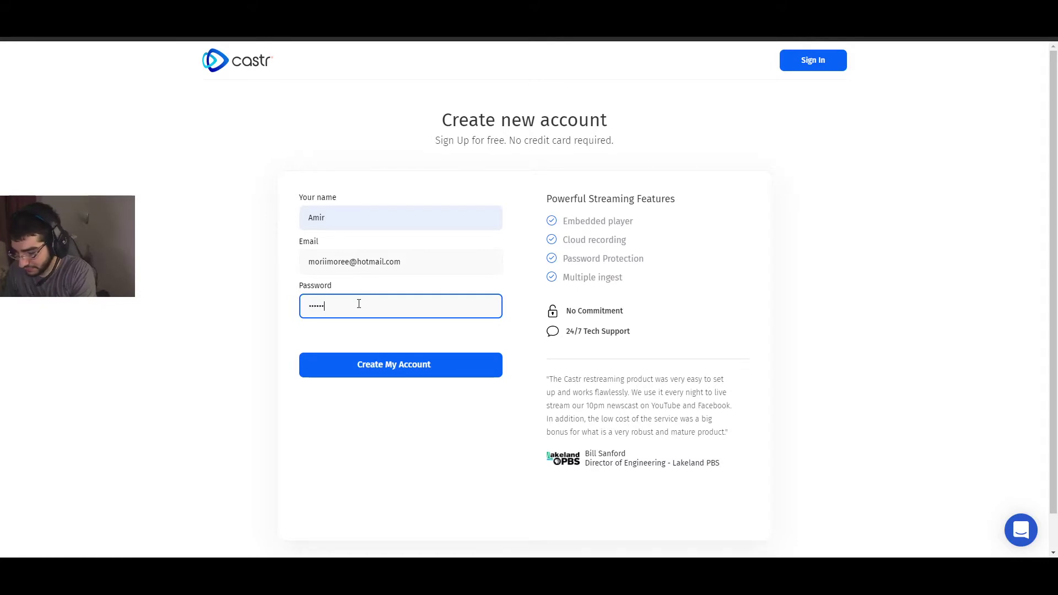
text(•••)
click(202, 293)
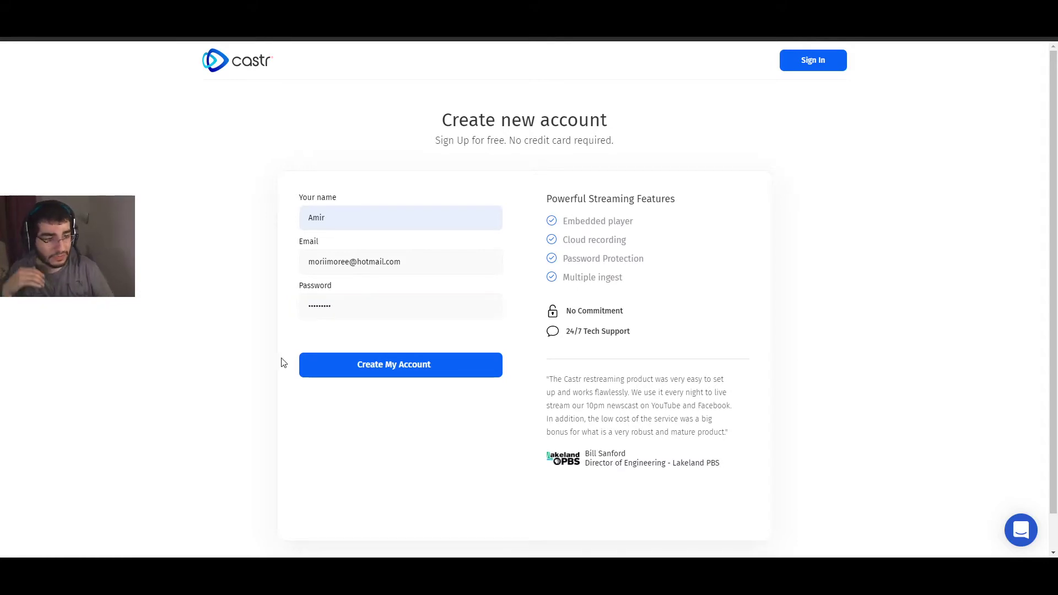
click(393, 369)
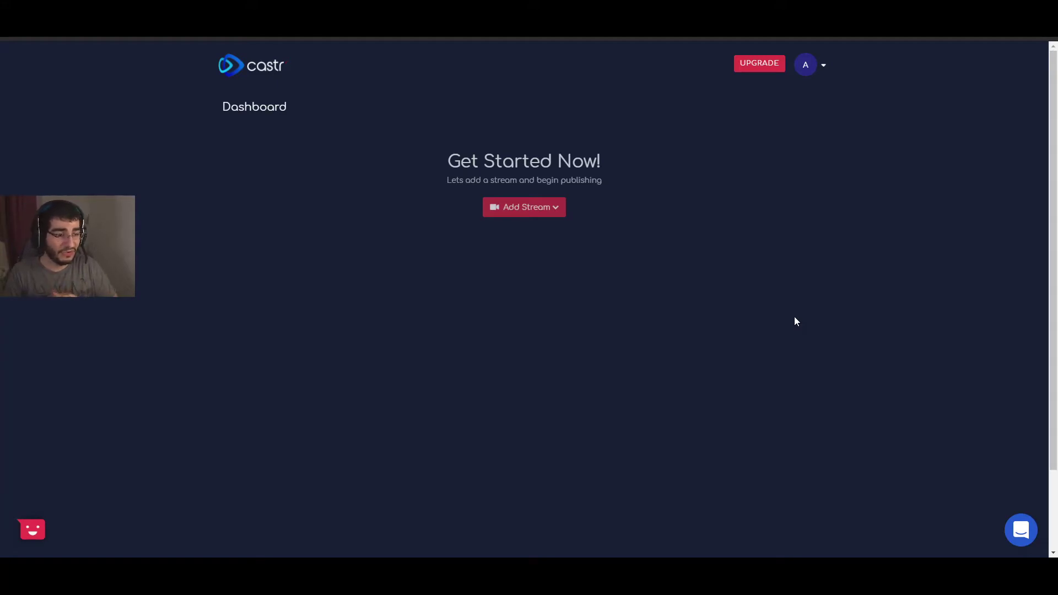
Step: Choose New Simulcast from the dashboard's Add Stream menu
click(537, 215)
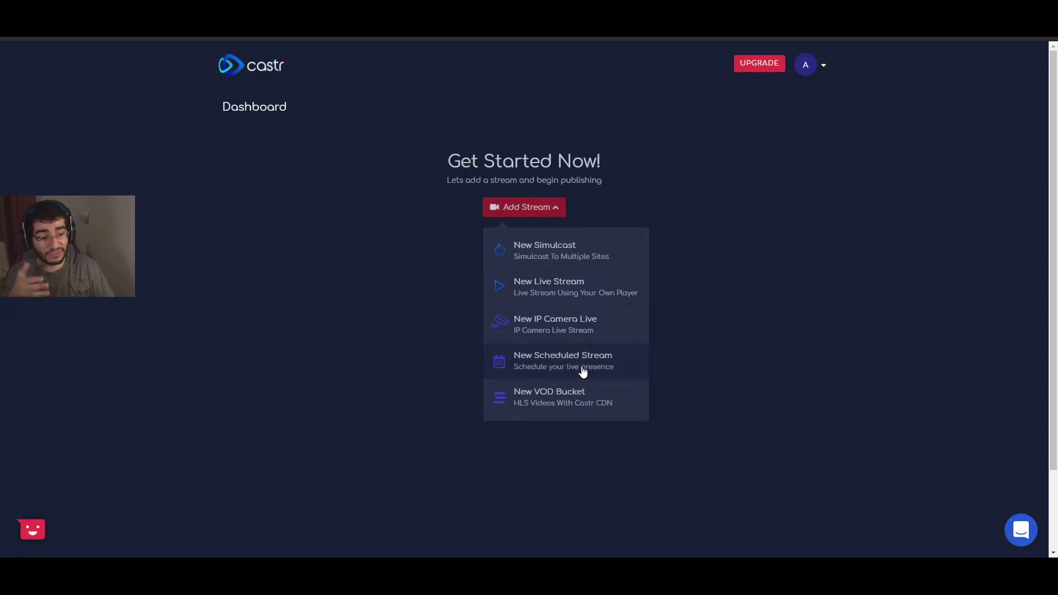
click(582, 263)
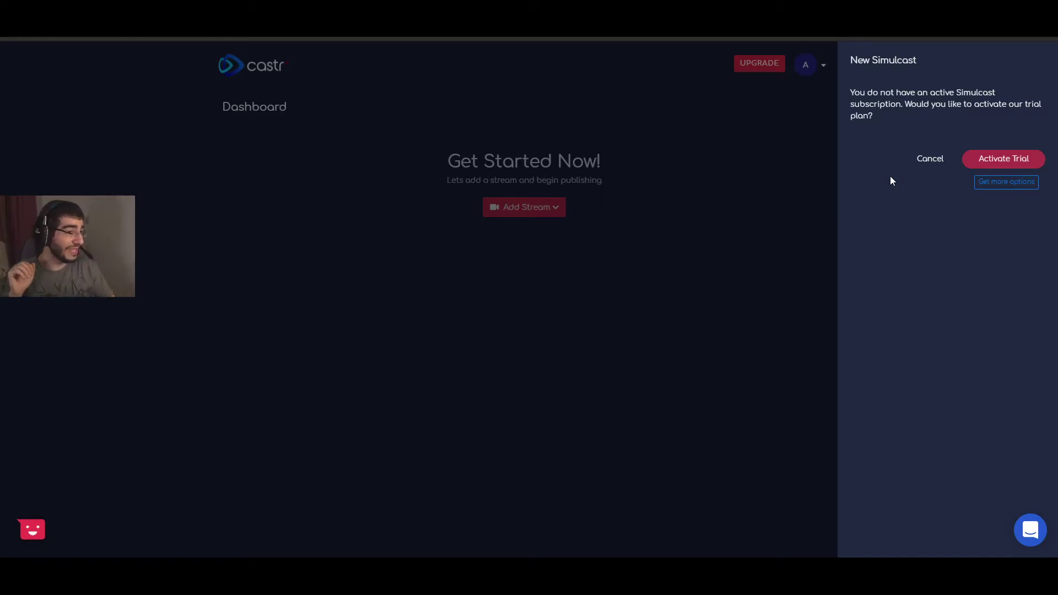
Step: Activate the simulcast trial and save a stream named 'Testing' in EU-Central (Frankfurt, DE)
click(1007, 168)
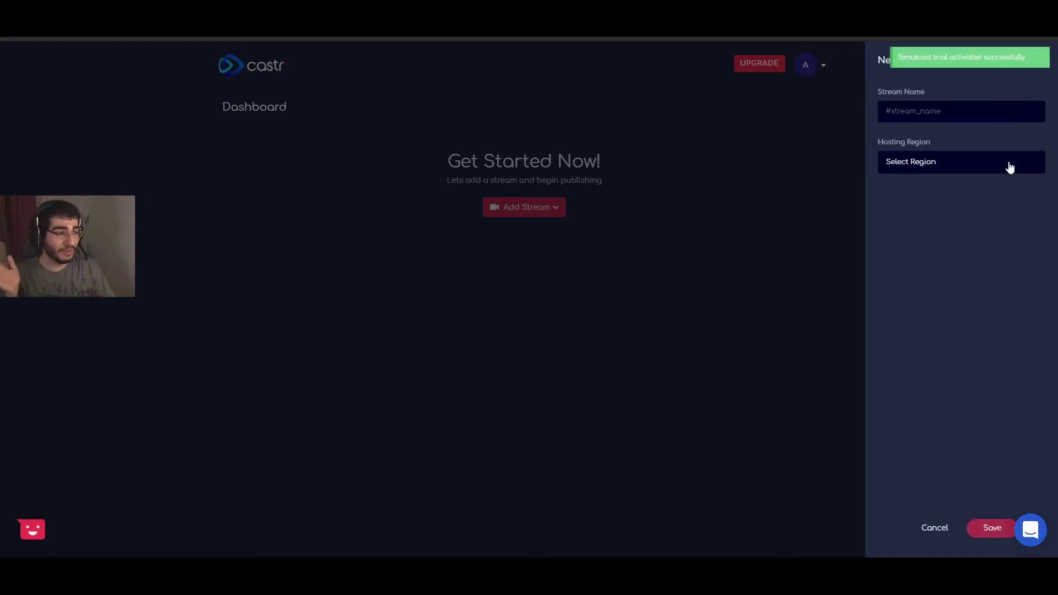
click(945, 114)
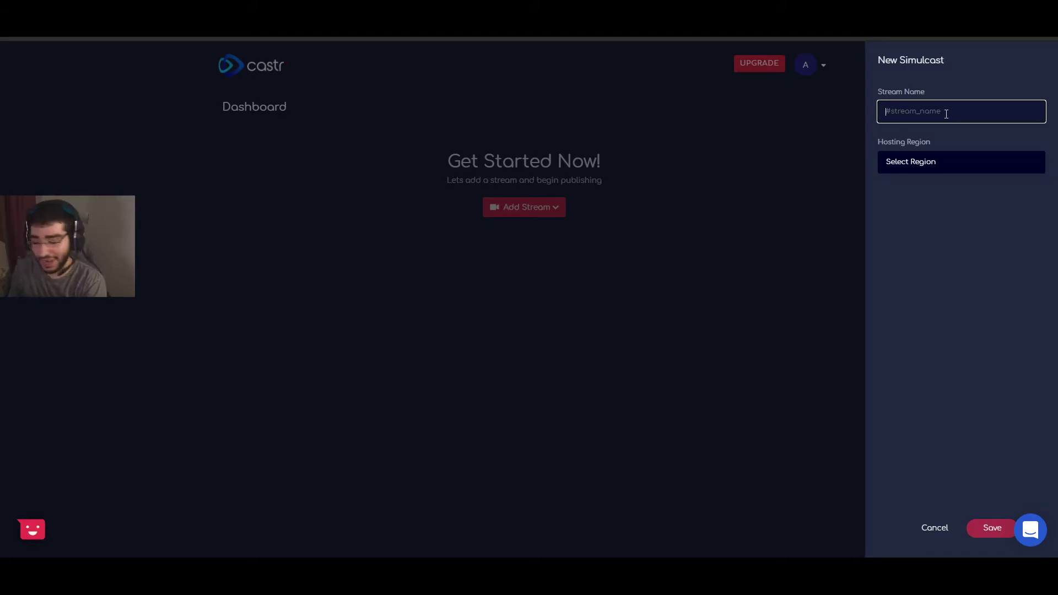
text(Testin)
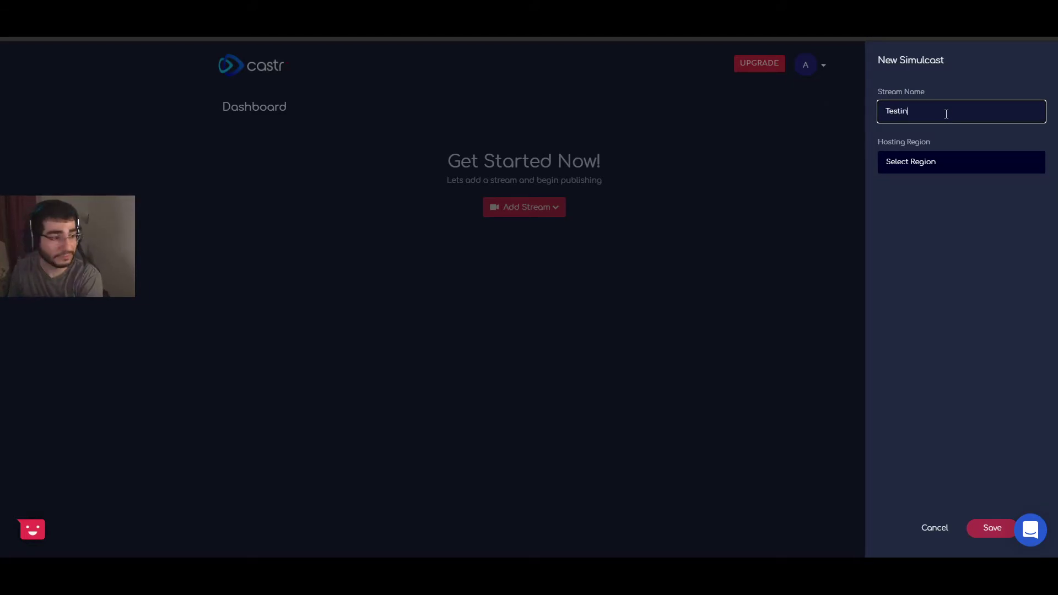
text(g)
click(935, 162)
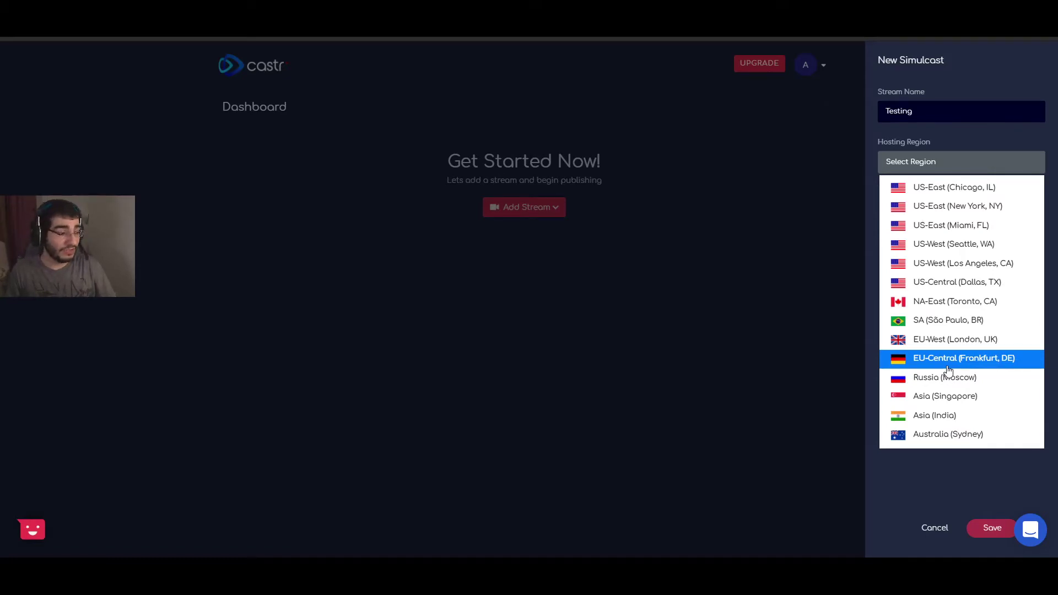
click(948, 367)
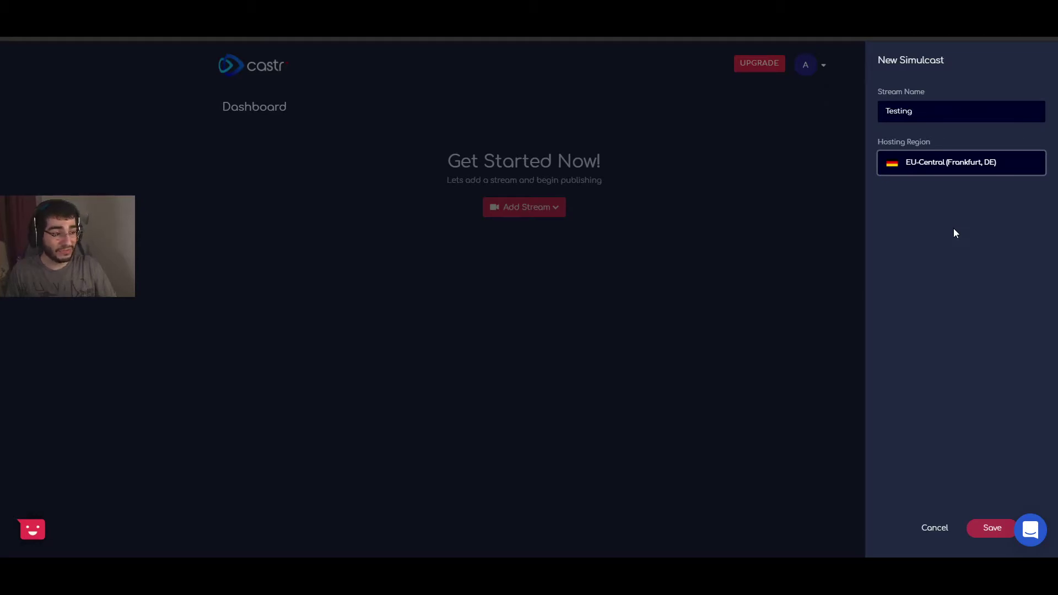
click(989, 529)
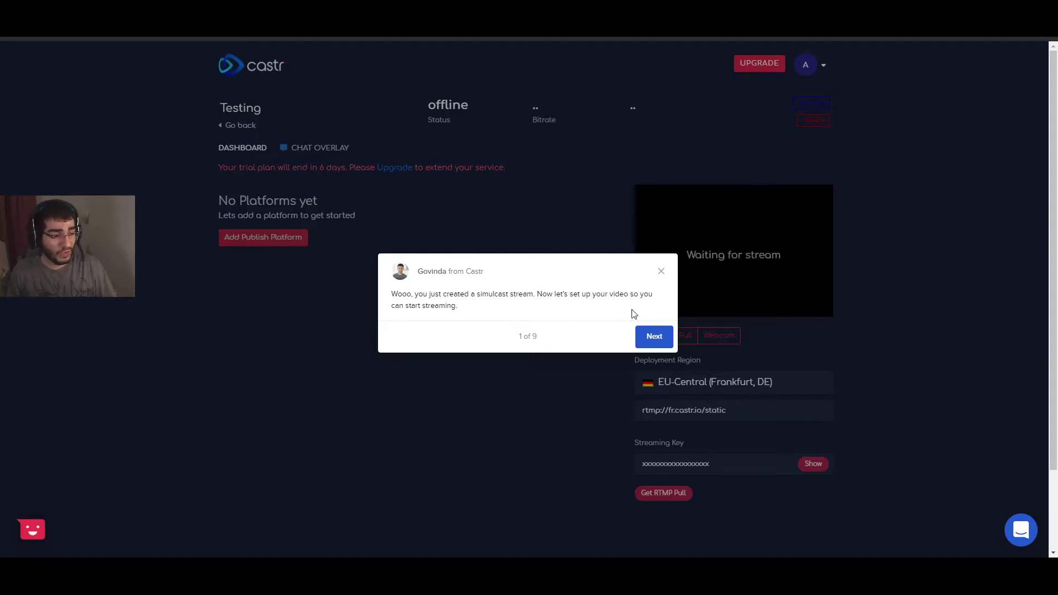
Step: Step through all nine onboarding tour tips on the Testing stream page and finish the tour
click(650, 335)
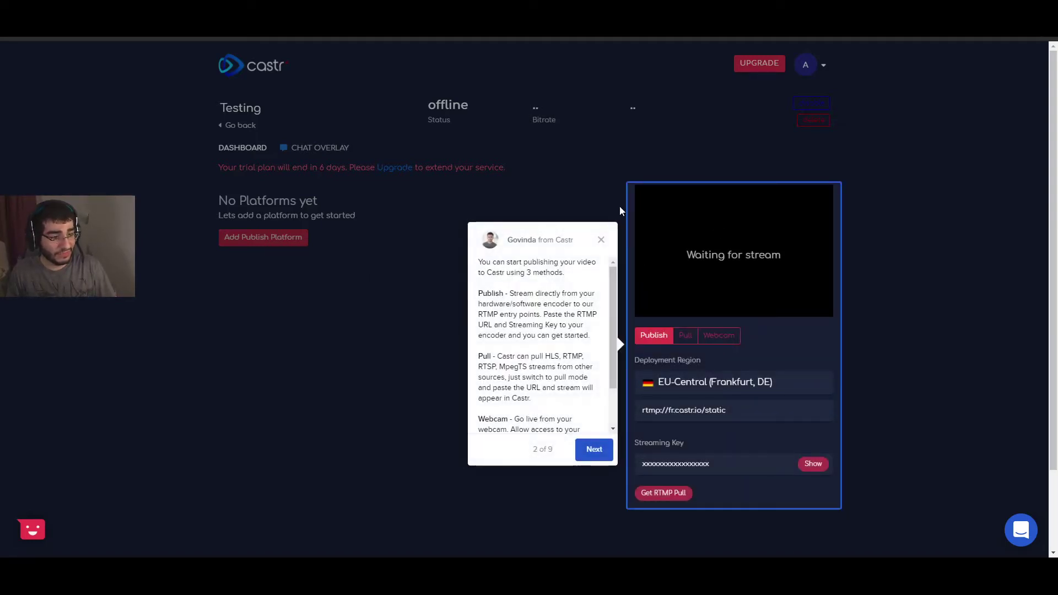
drag(613, 290, 680, 280)
drag(617, 327, 610, 365)
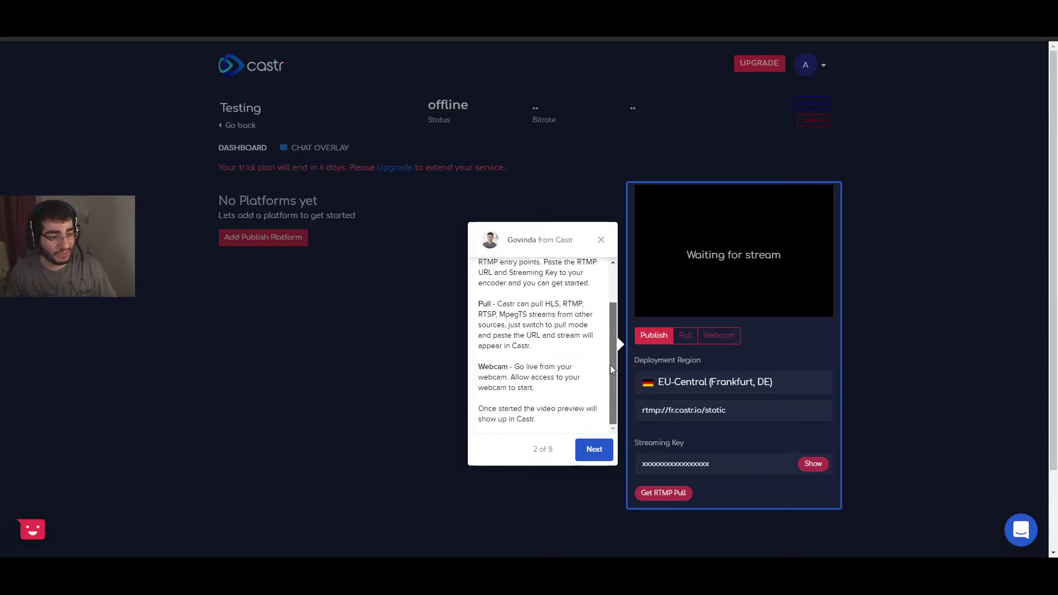
click(592, 448)
click(443, 269)
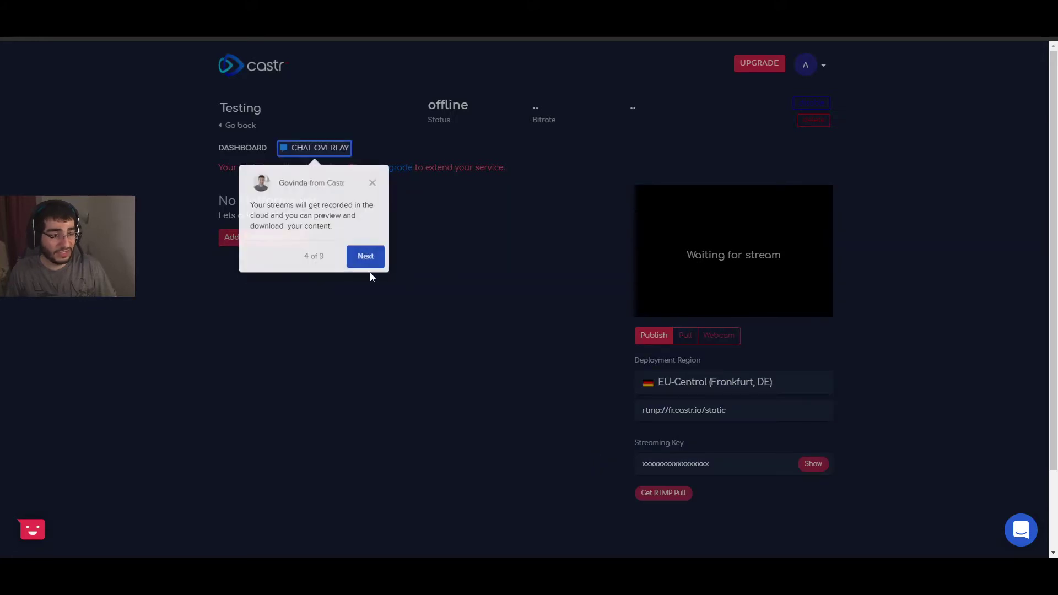
click(366, 257)
click(581, 351)
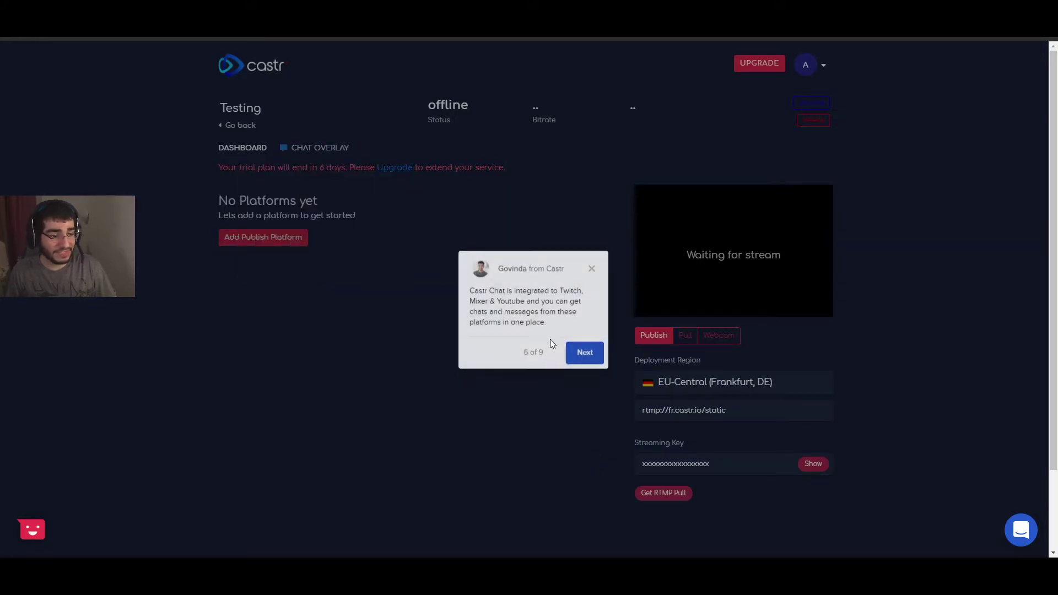
click(584, 351)
click(859, 202)
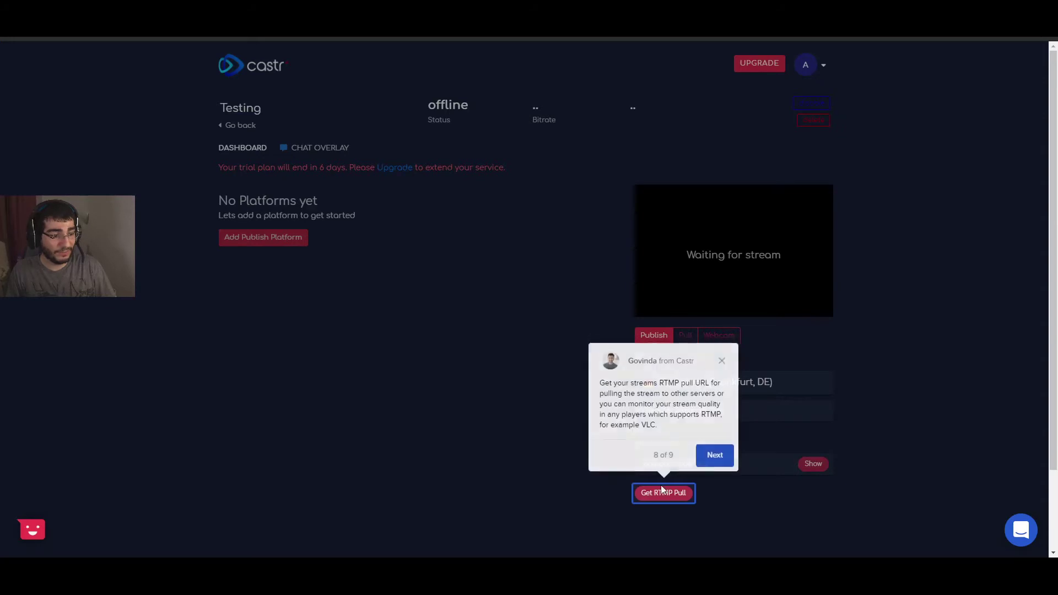
click(711, 457)
click(633, 352)
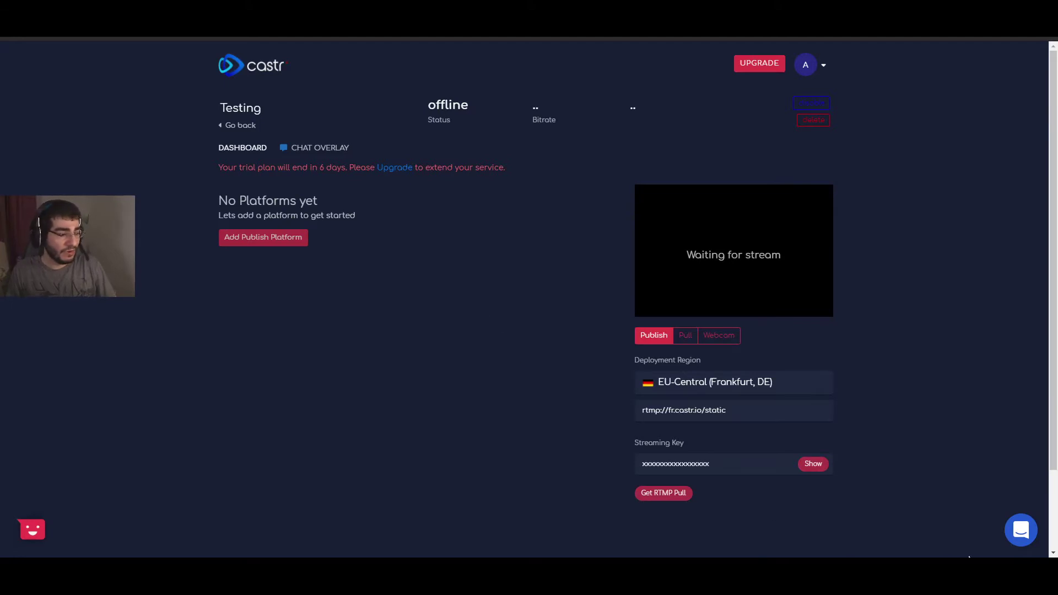
Step: Open the support chat panel and close it again to reveal the stream page
click(1021, 537)
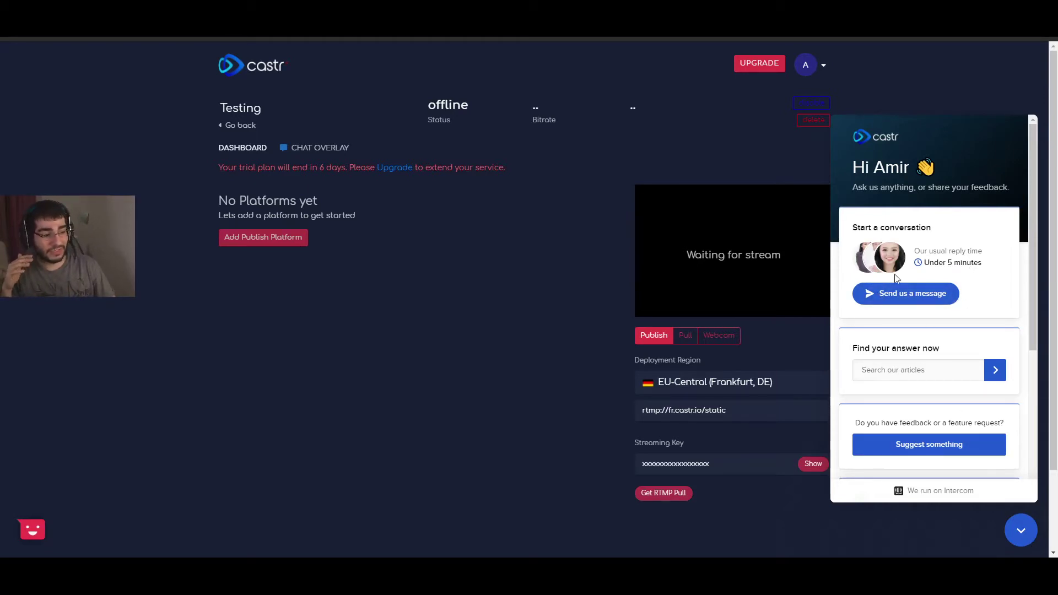
click(1024, 531)
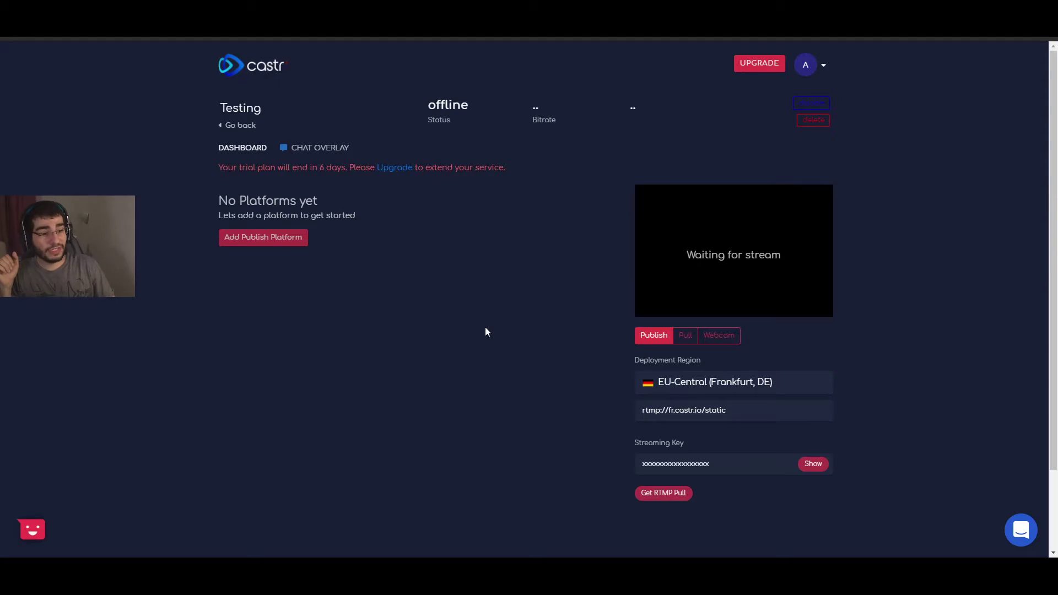
Step: Bring up the Select Publish Platform list and dismiss the support chat message
click(271, 243)
scroll(217, 244, down, 1)
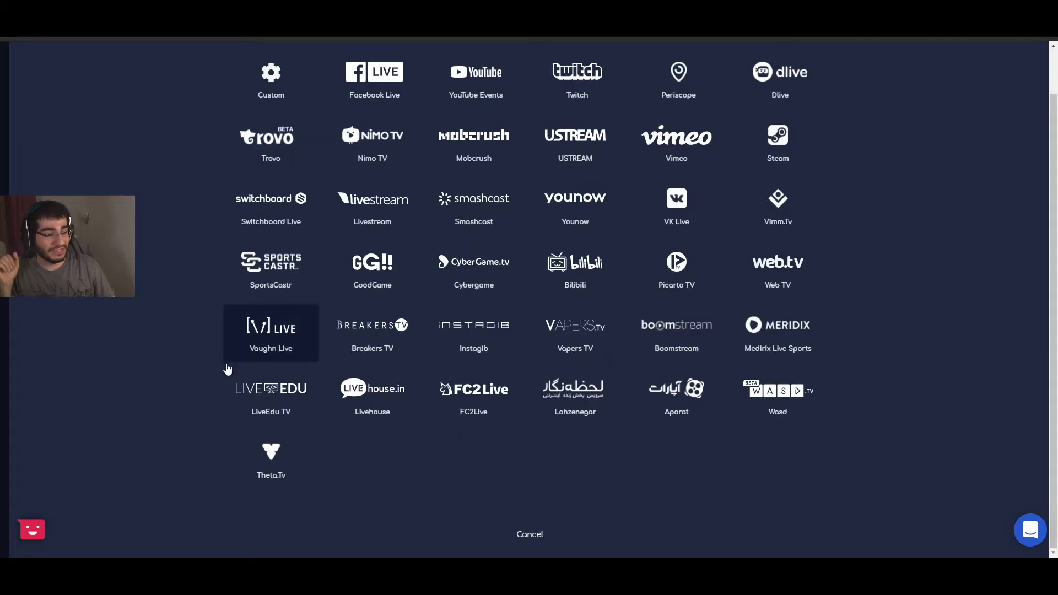
scroll(226, 375, up, 1)
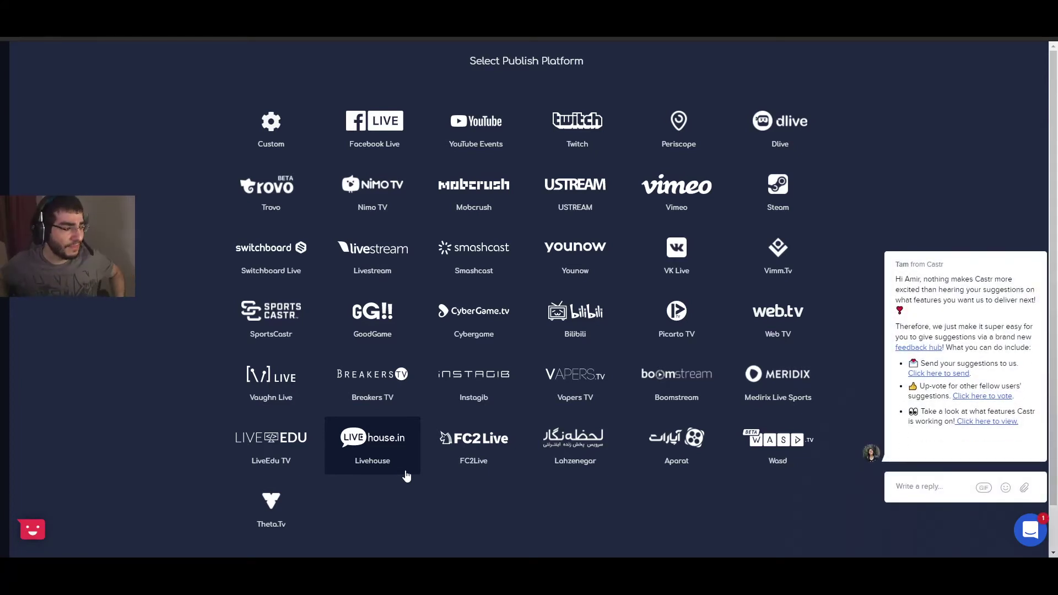
mouse_move(995, 359)
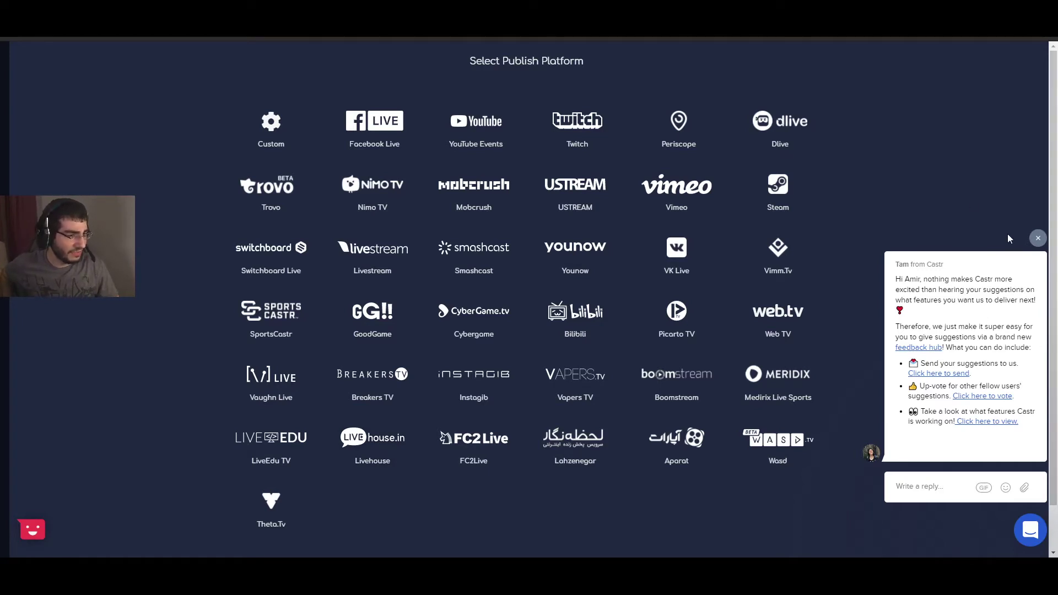
click(1038, 239)
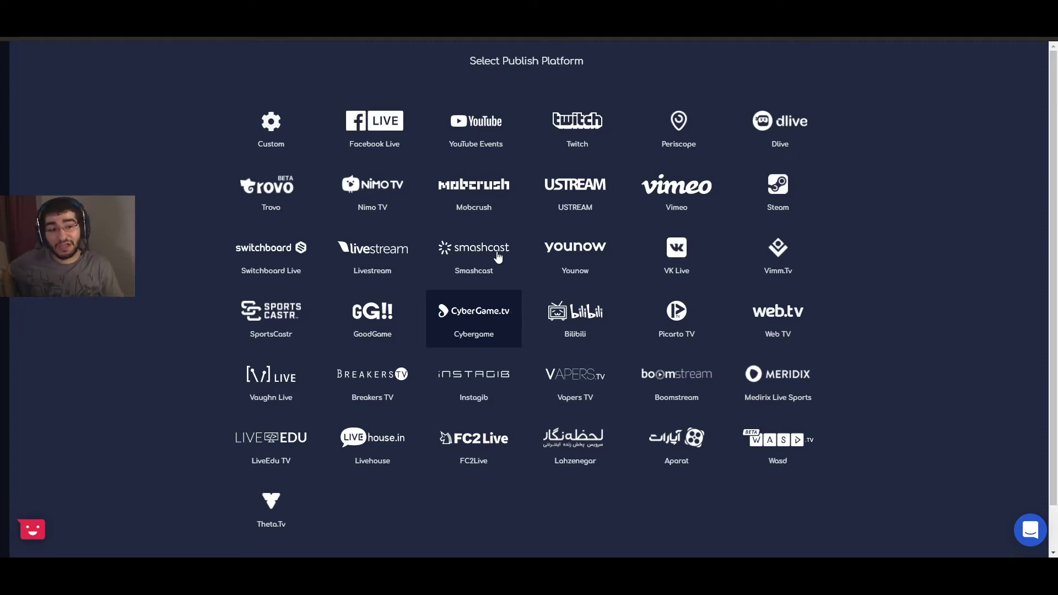
Step: Look at the Custom destination, return to the platform list, and select Twitch
click(291, 135)
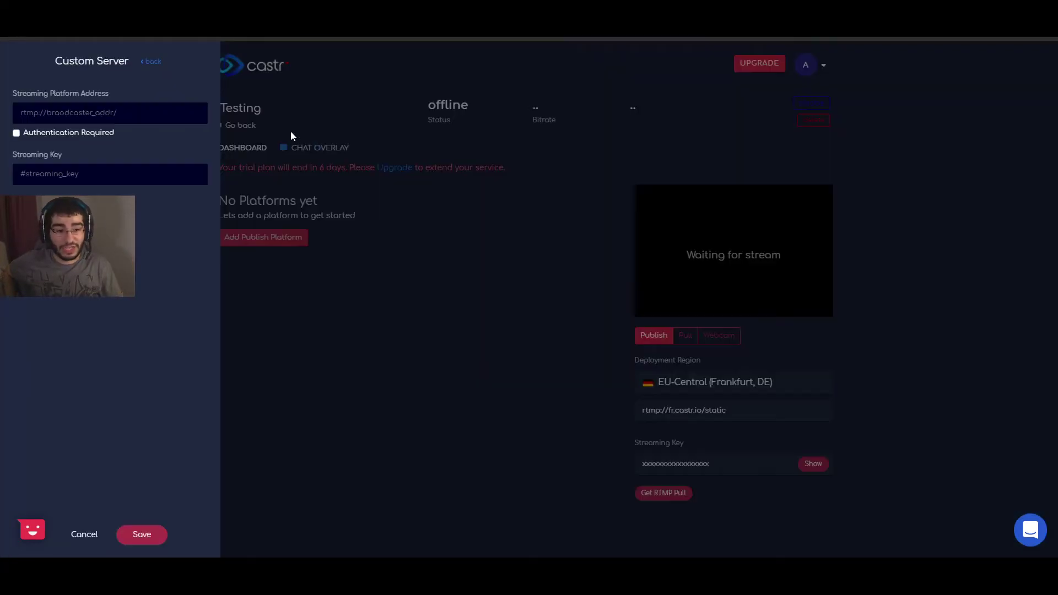
click(149, 61)
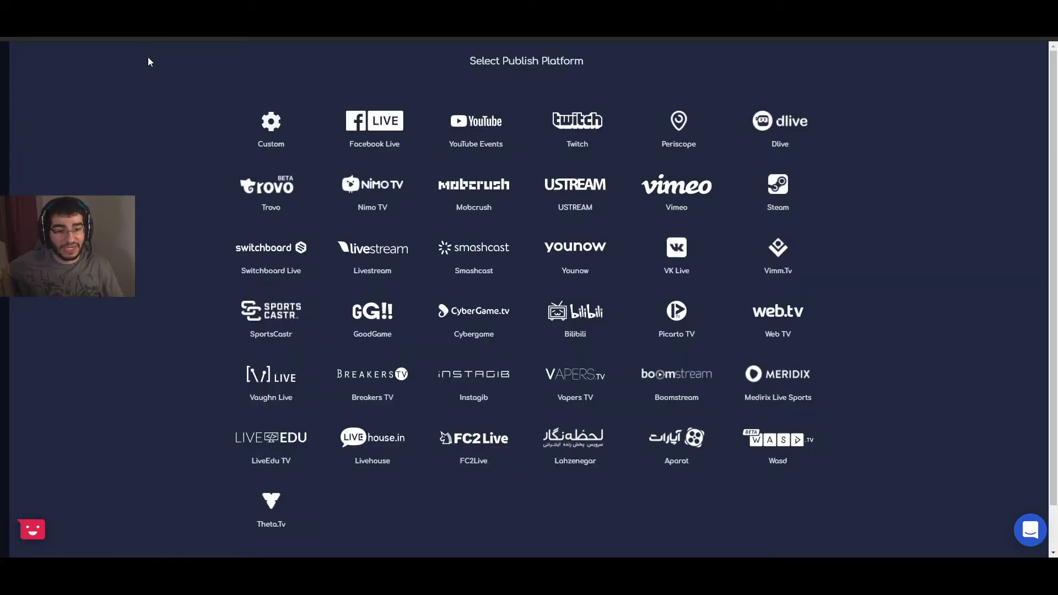
click(591, 124)
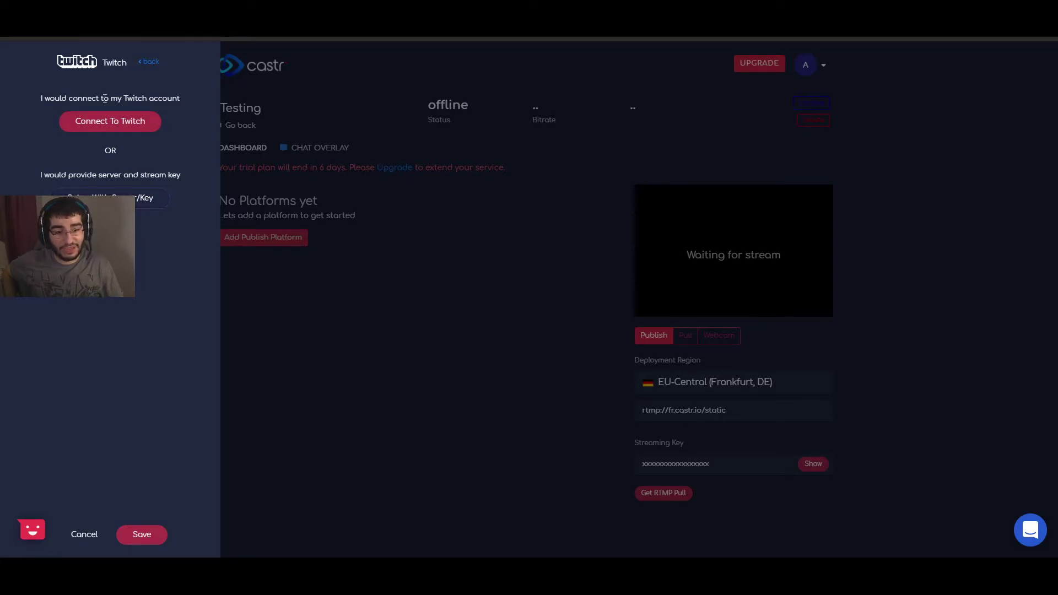
Step: Add Twitch manually with the EU: Stockholm, Sweden server and a streaming key, then save
click(142, 204)
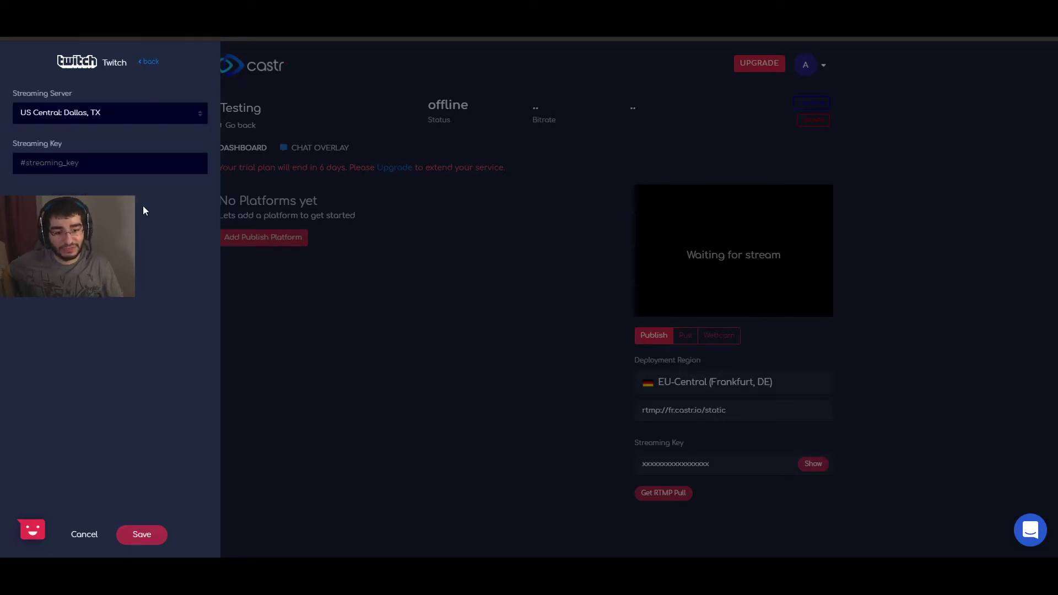
click(105, 110)
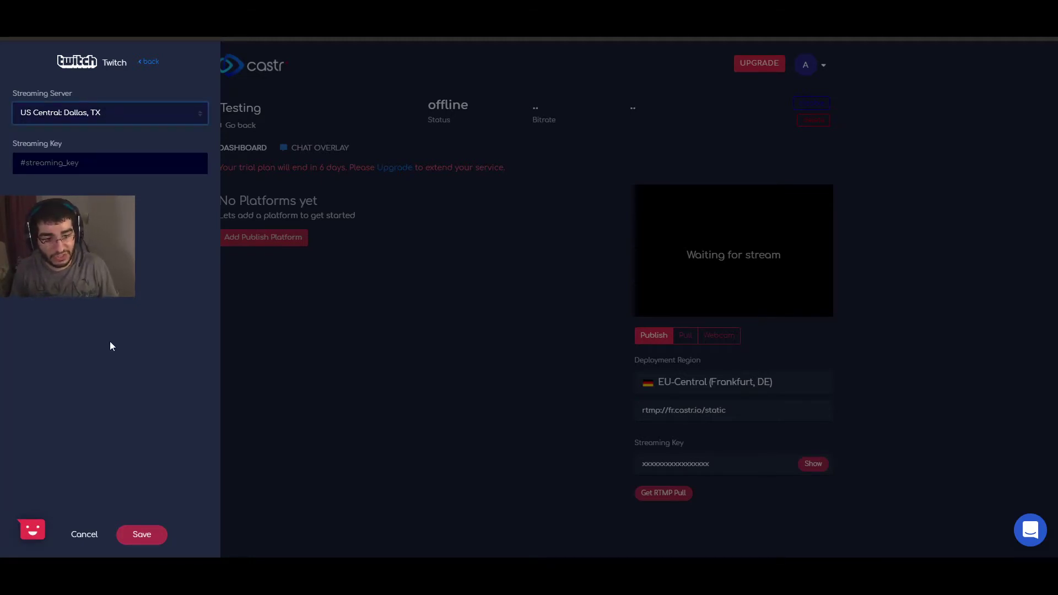
click(106, 189)
click(94, 165)
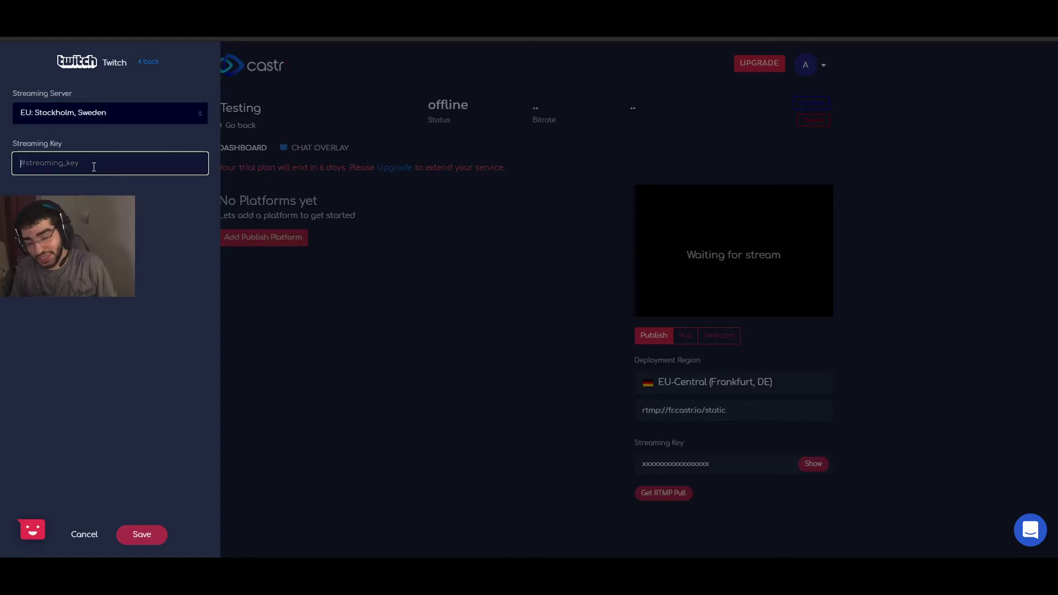
text(1234567)
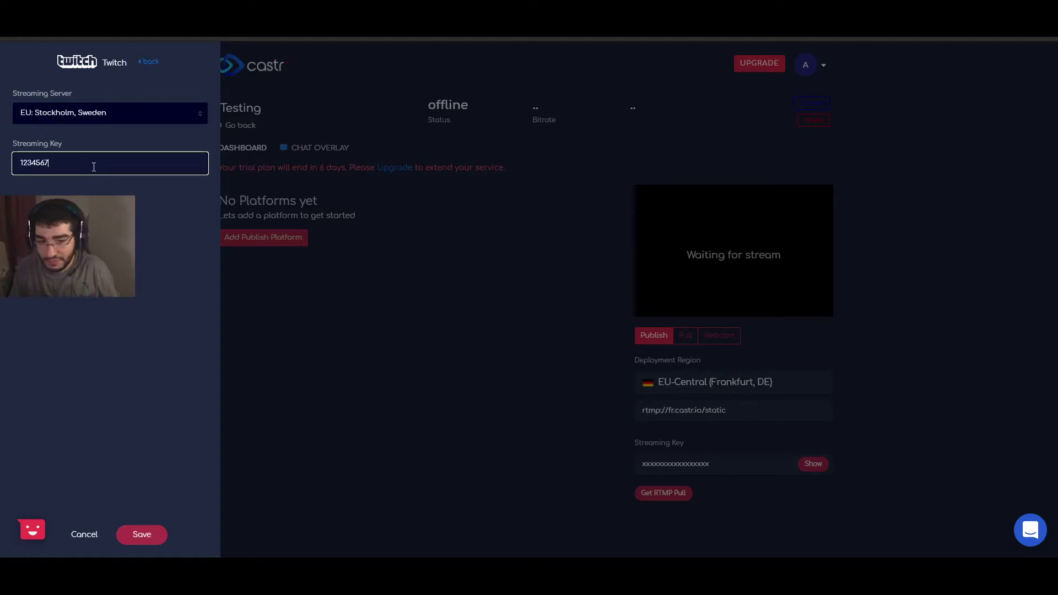
key(ctrl+a)
key(ctrl+c)
key(End)
key(ctrl+v)
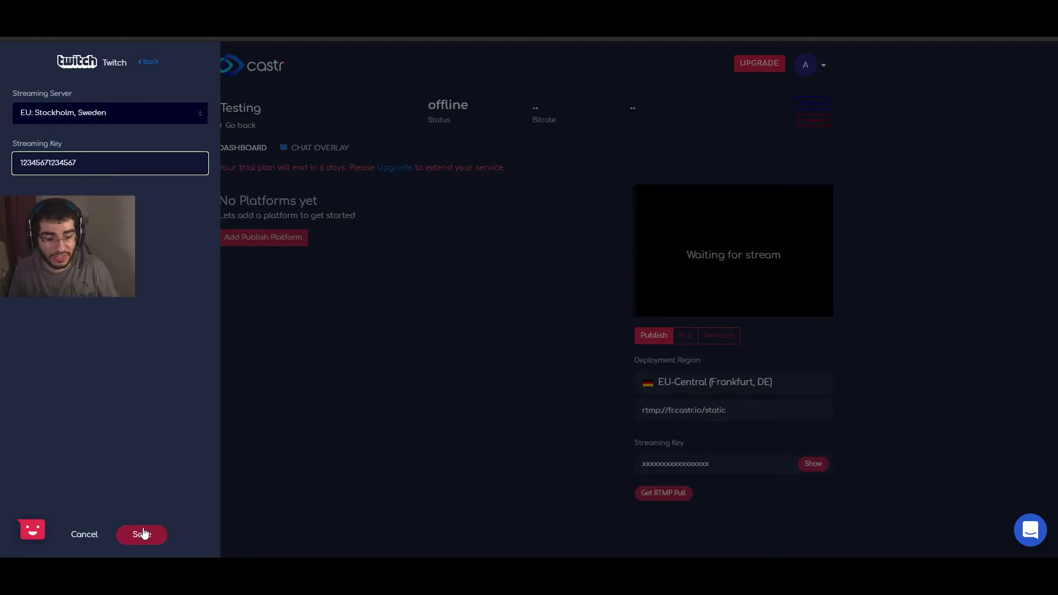
click(143, 534)
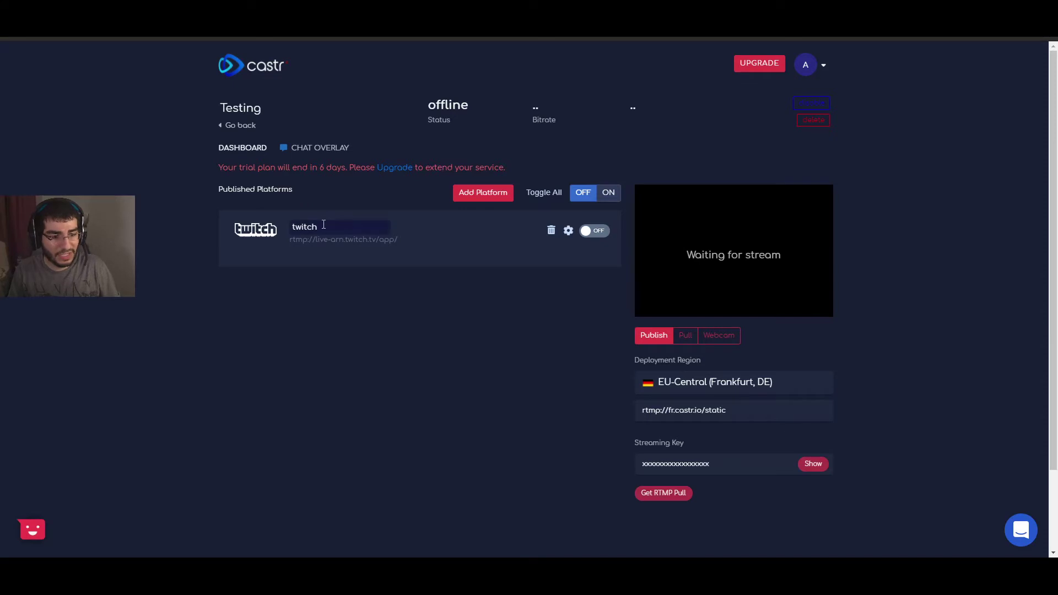
click(304, 227)
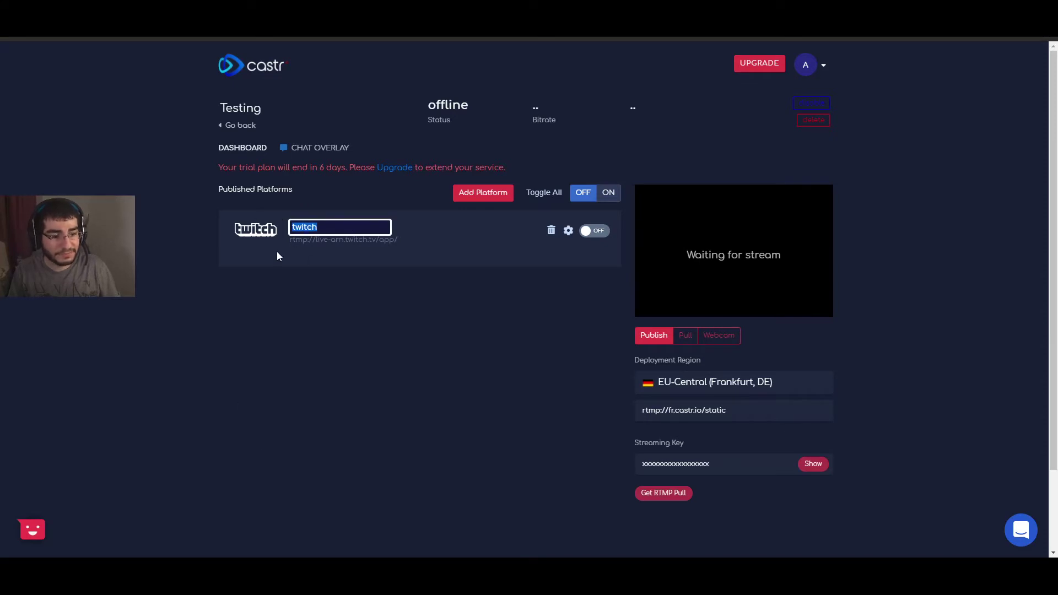
click(347, 282)
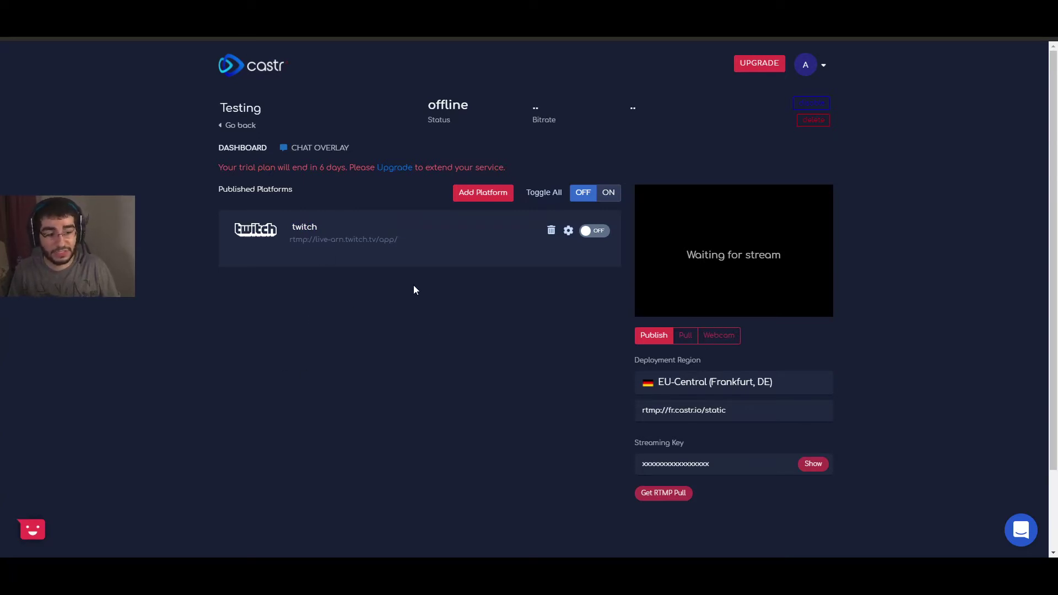
click(567, 232)
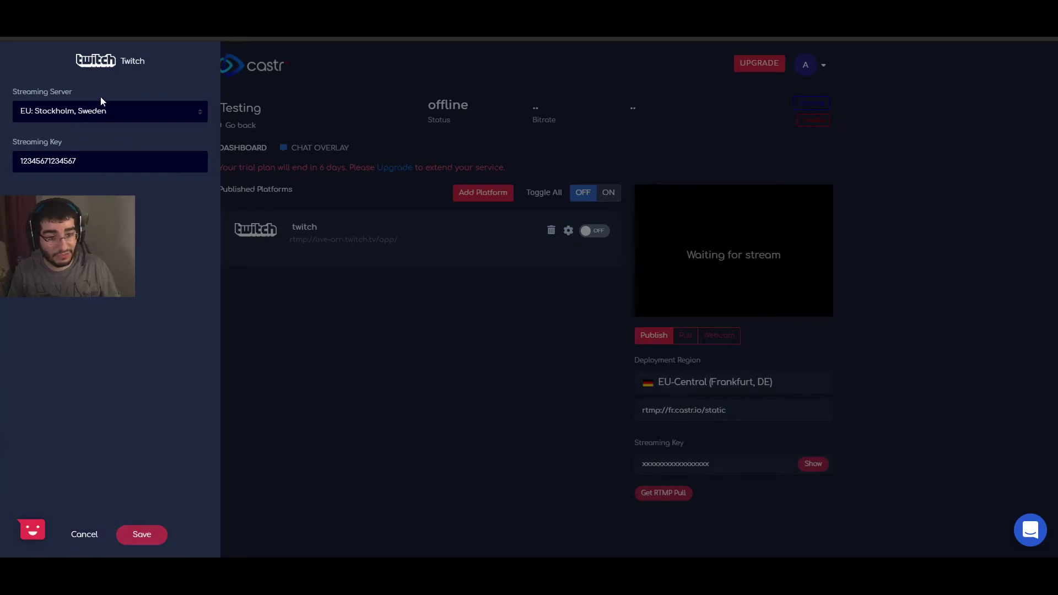
click(84, 533)
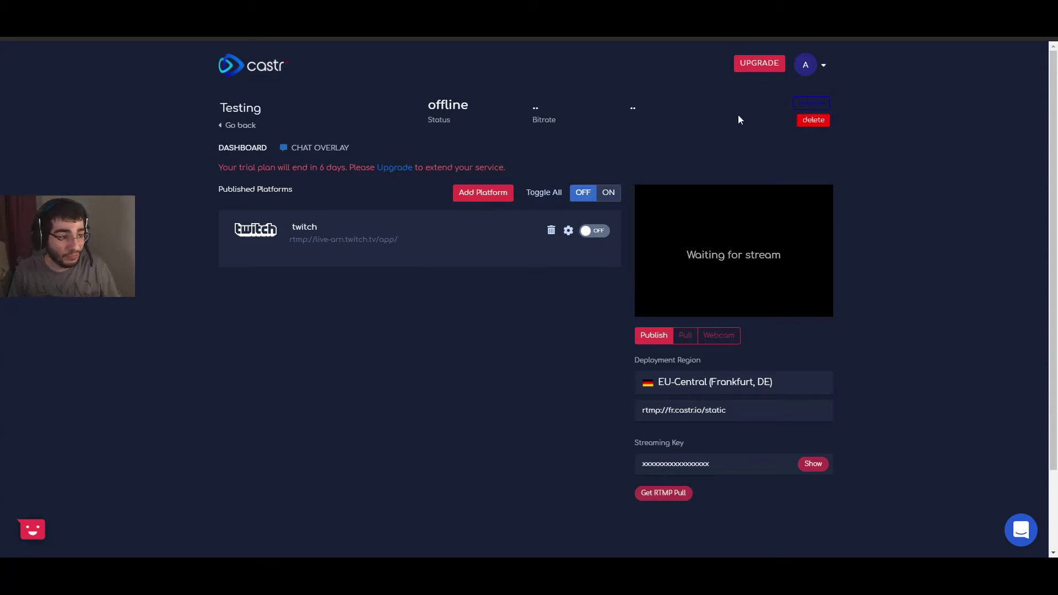
click(818, 122)
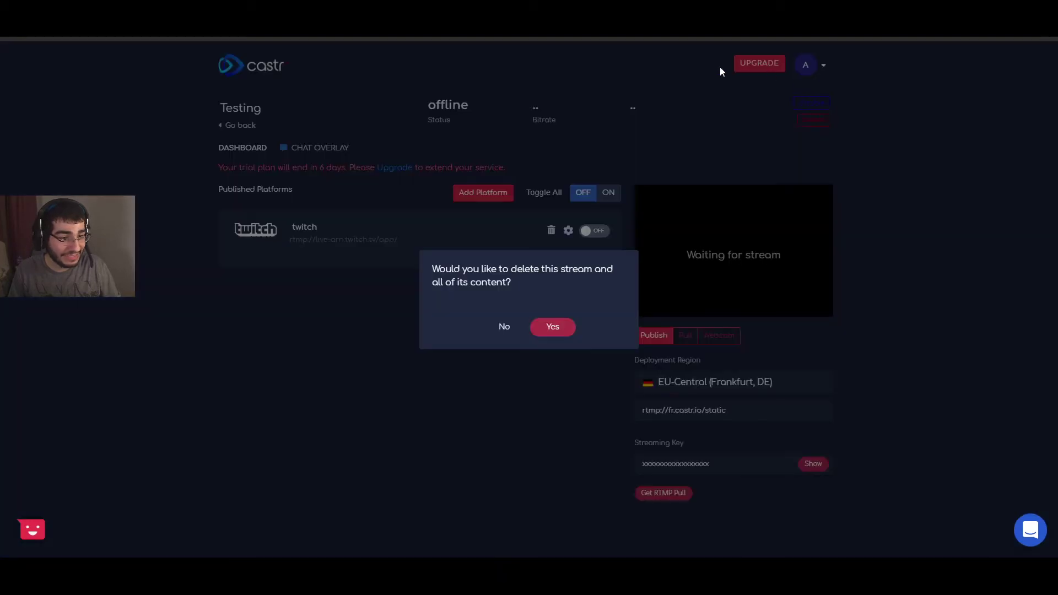
click(507, 327)
click(228, 126)
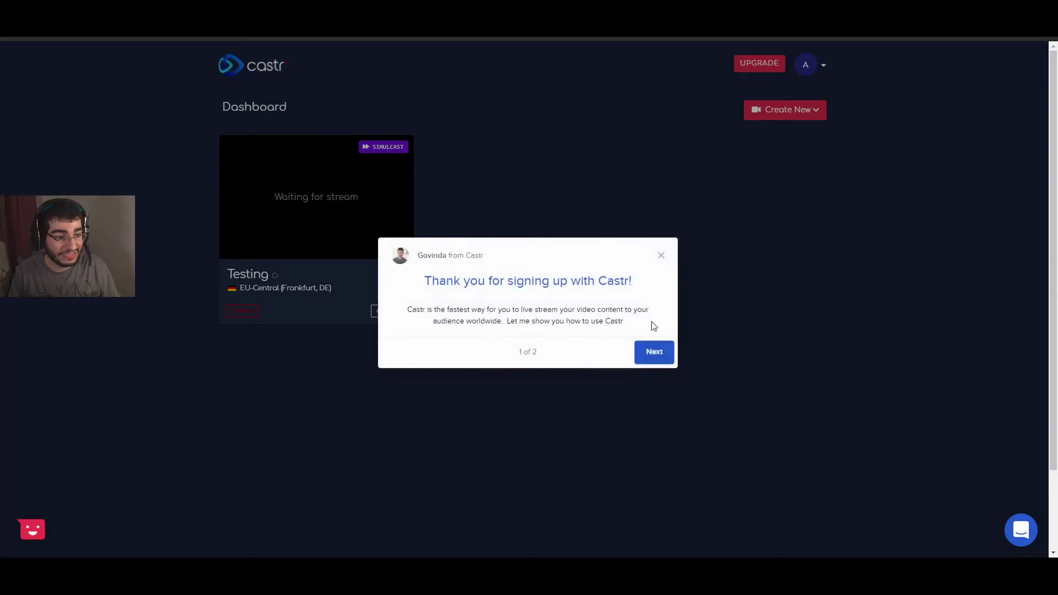
click(654, 357)
click(834, 358)
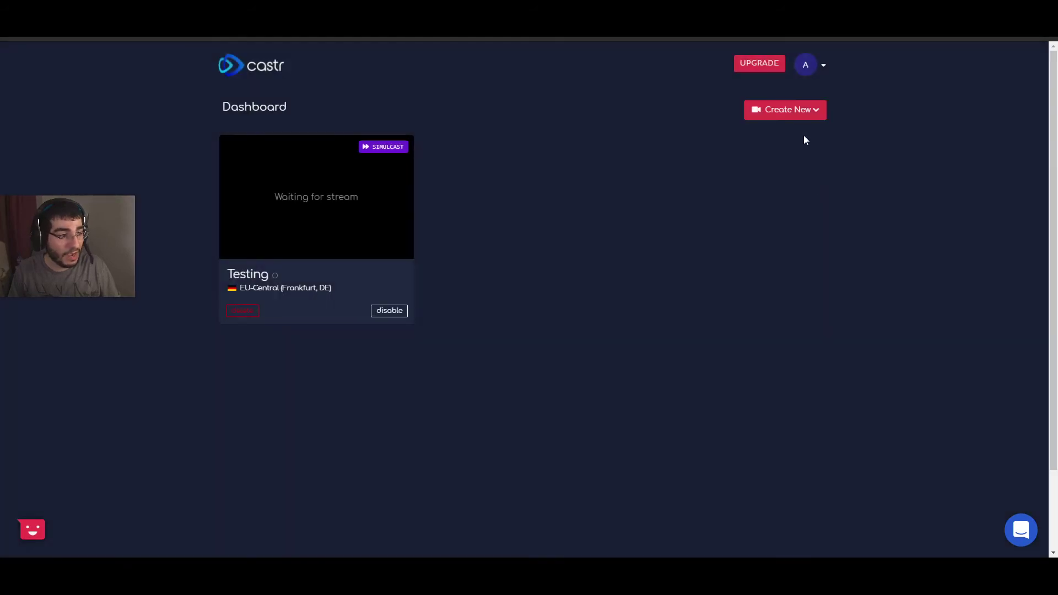
click(794, 110)
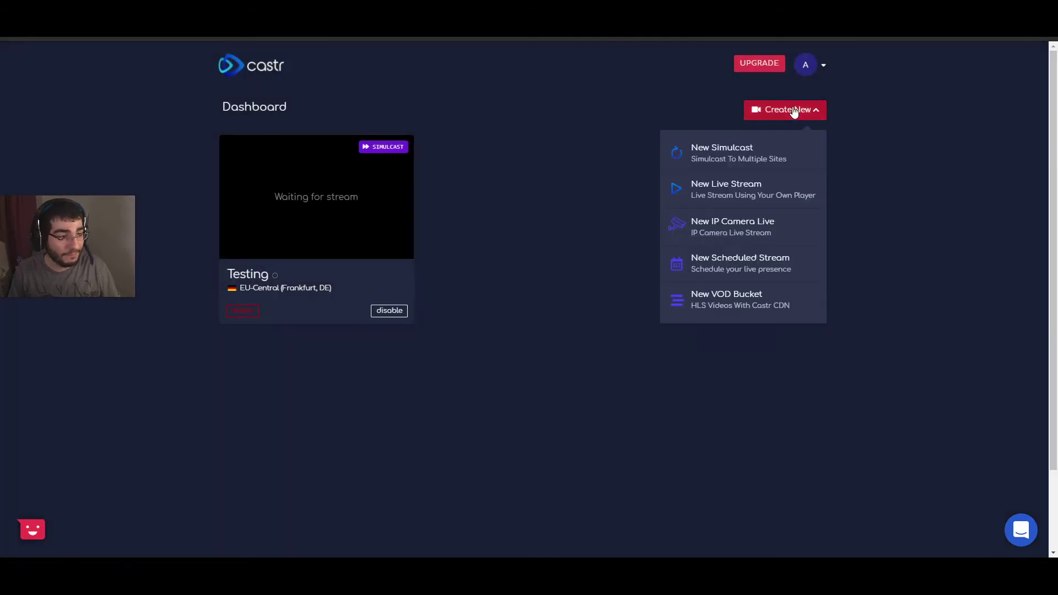
click(750, 151)
click(954, 165)
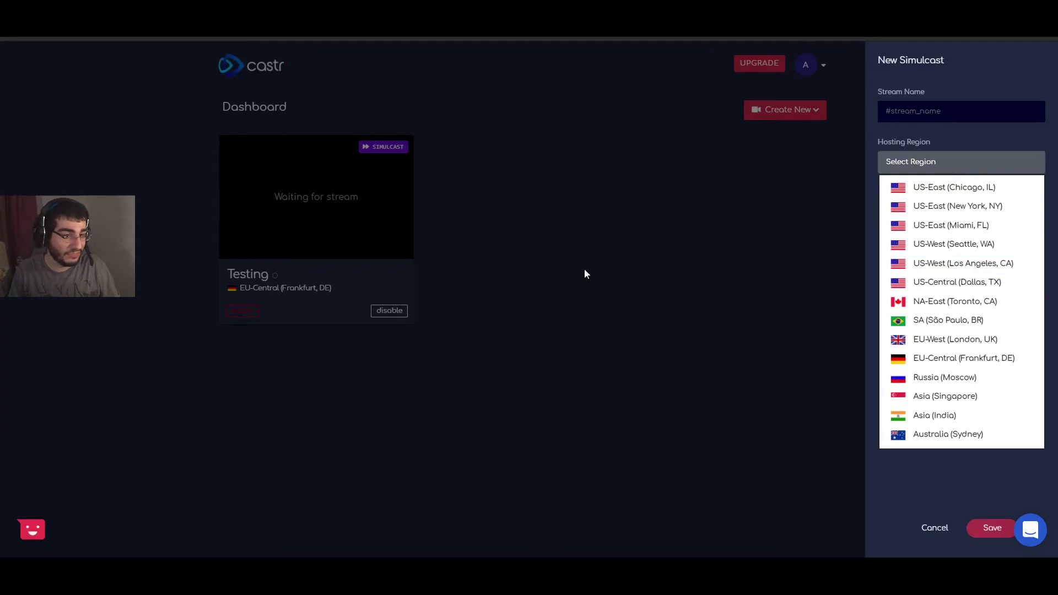
click(554, 293)
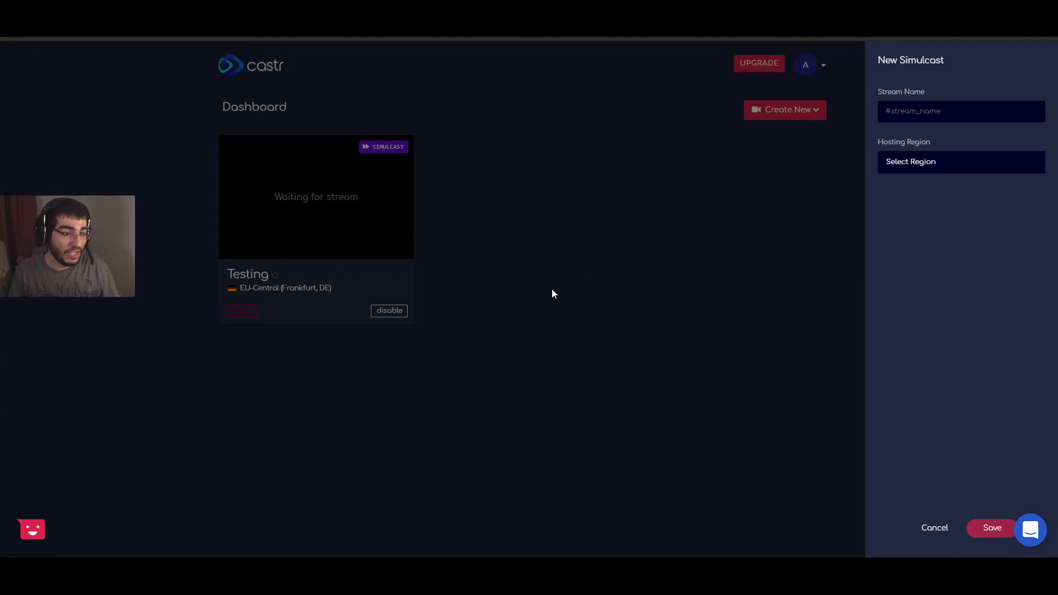
click(934, 527)
click(323, 220)
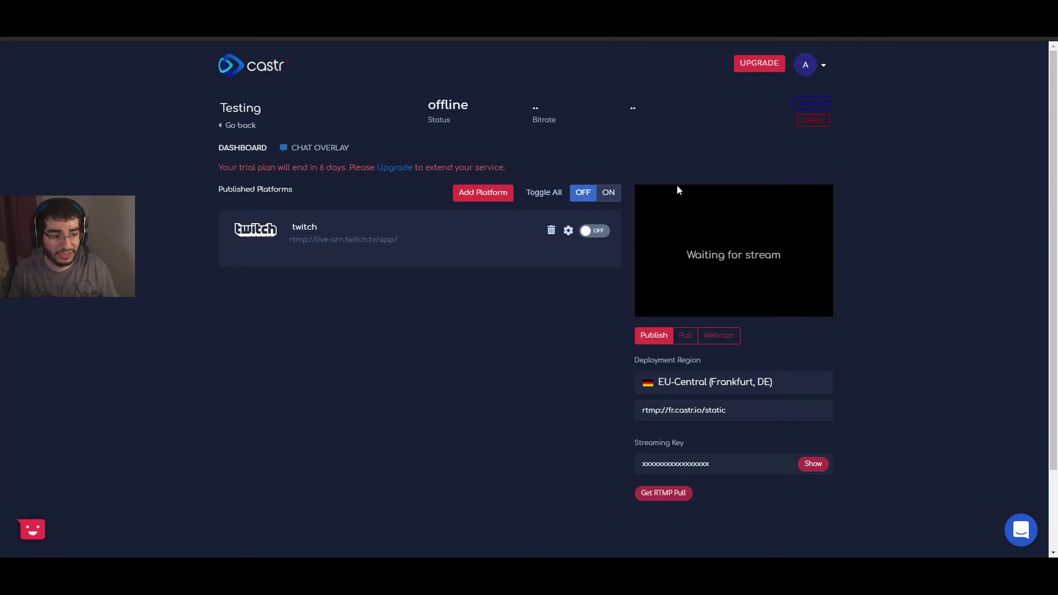
Step: Add dlive as a publish platform and save it
click(481, 193)
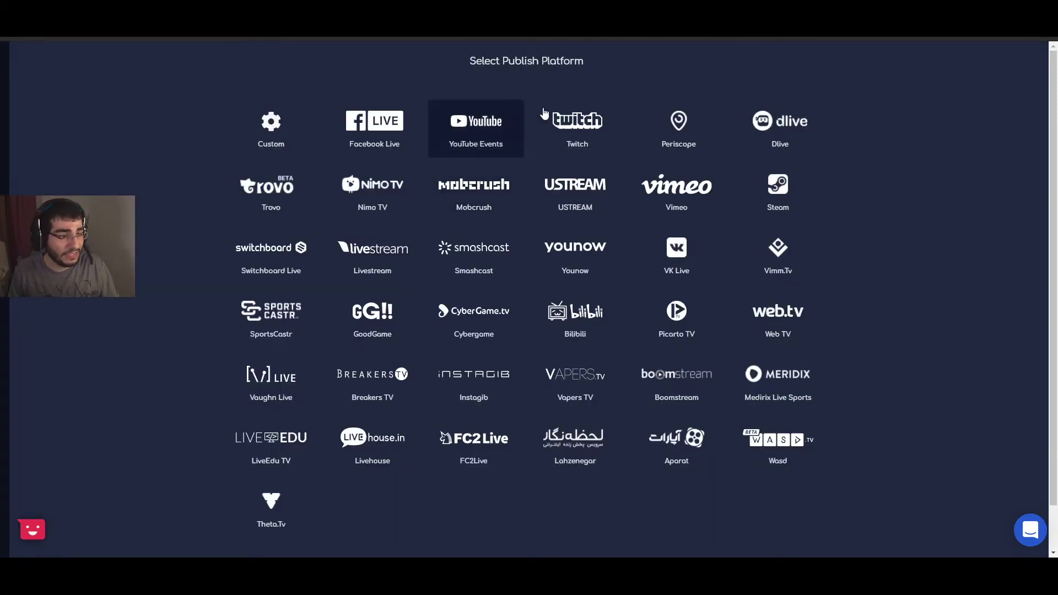
click(758, 132)
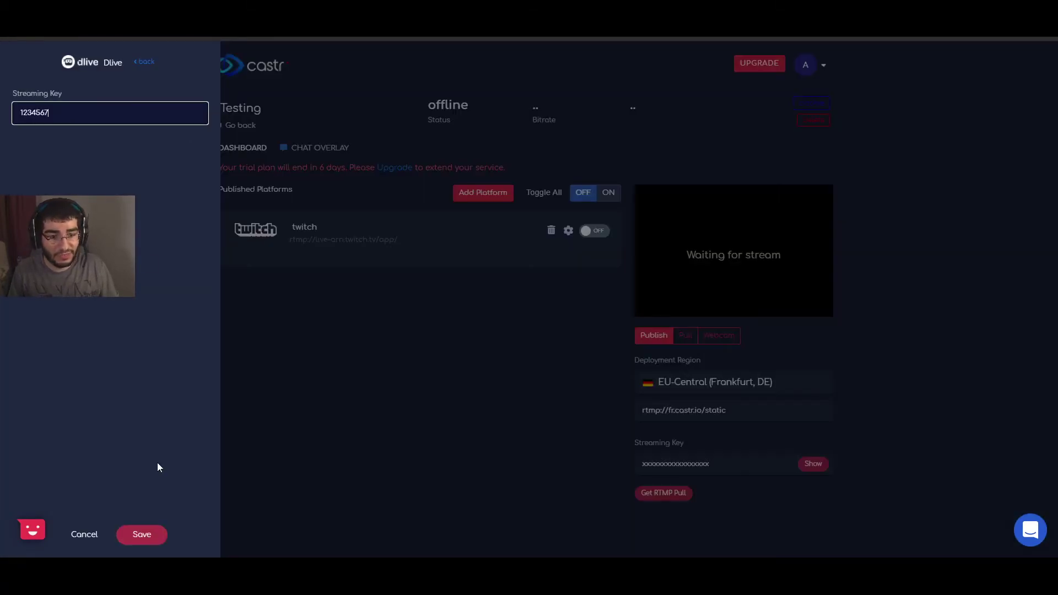
click(142, 533)
Step: Add Trovo as a publish platform with a streaming key and save it
click(479, 197)
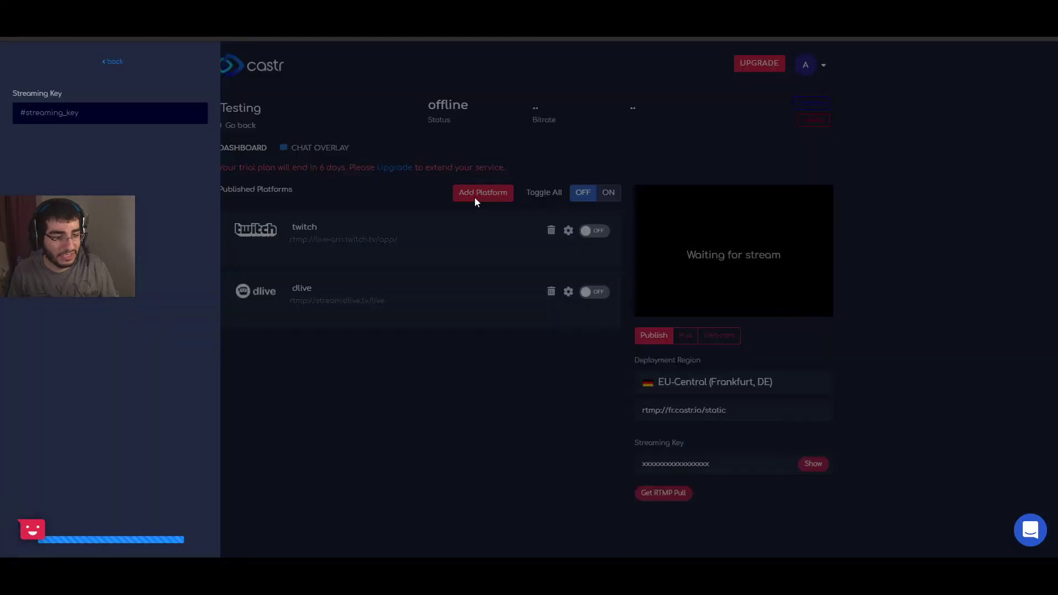
click(263, 198)
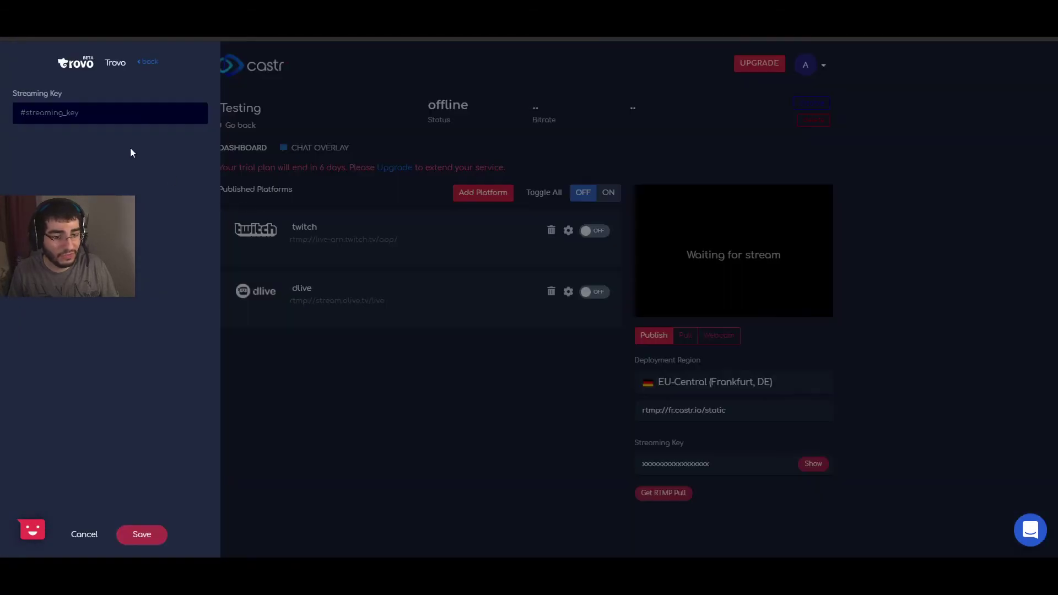
click(110, 113)
text(1234567)
click(144, 534)
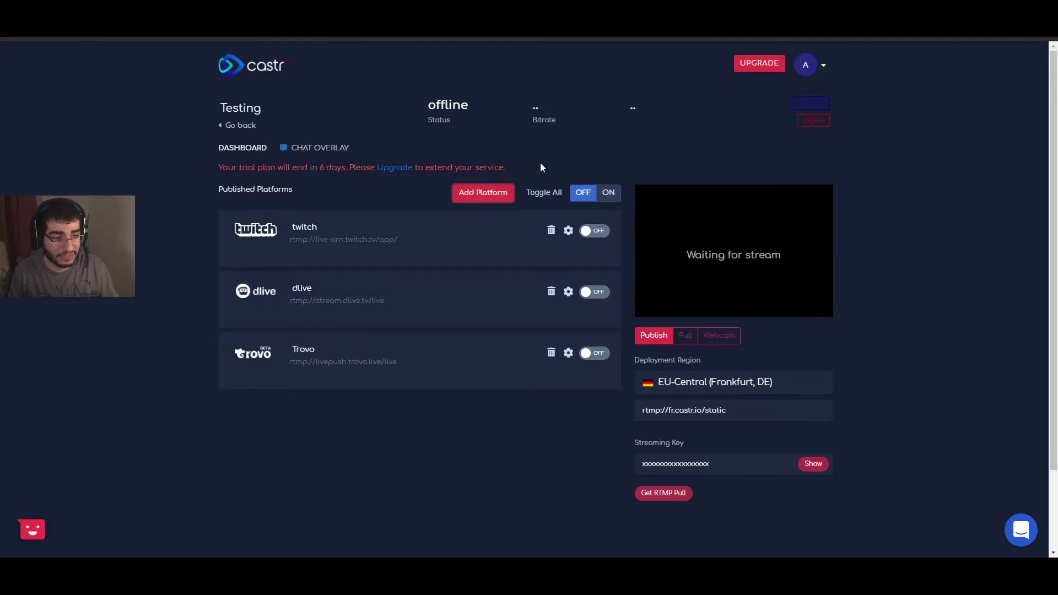
Step: Add Theta.tv on the Europe West server with a streaming key and save it
click(483, 192)
click(271, 501)
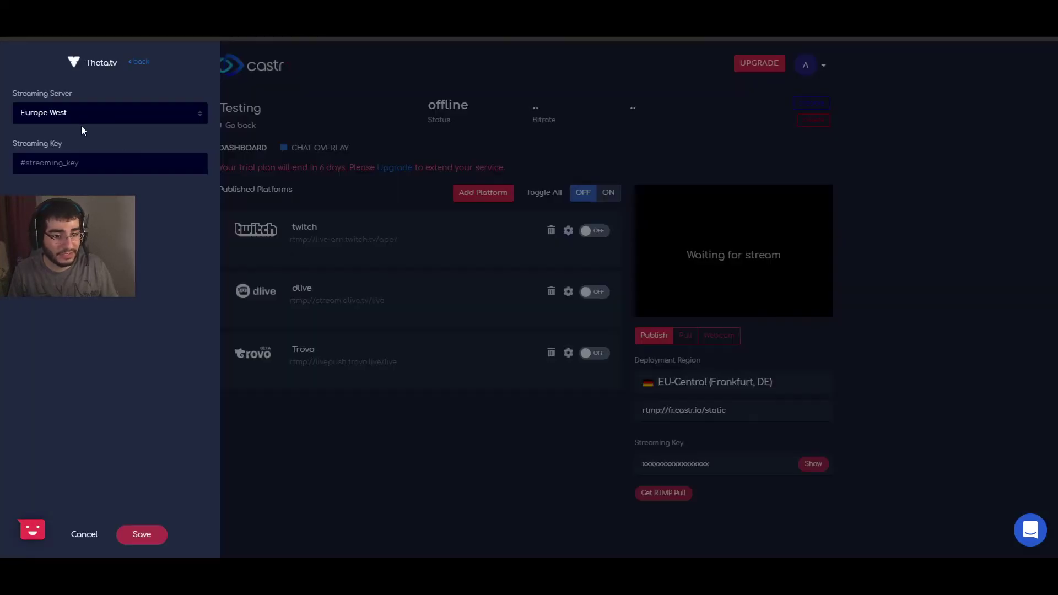
click(65, 154)
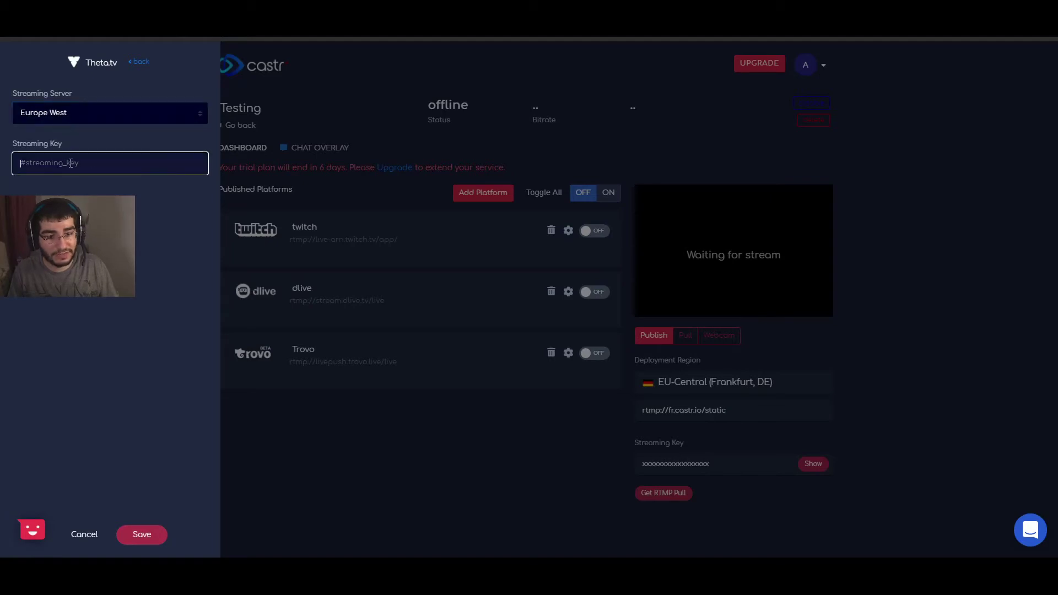
text(1234567)
click(136, 538)
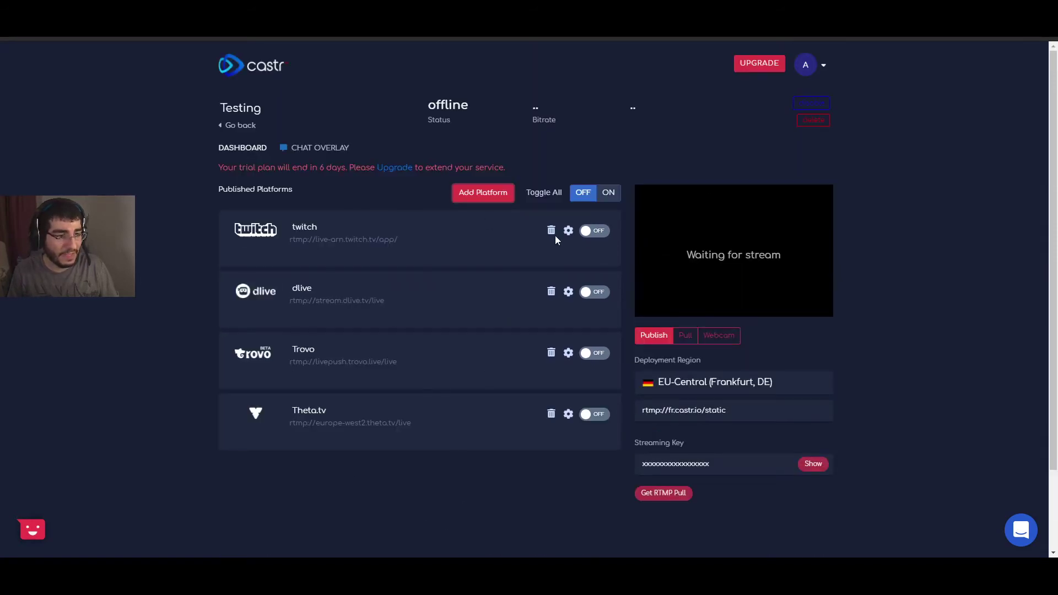
Step: Use Toggle All ON, switch Trovo and Theta.tv on, and cycle dlive off and back on
click(611, 198)
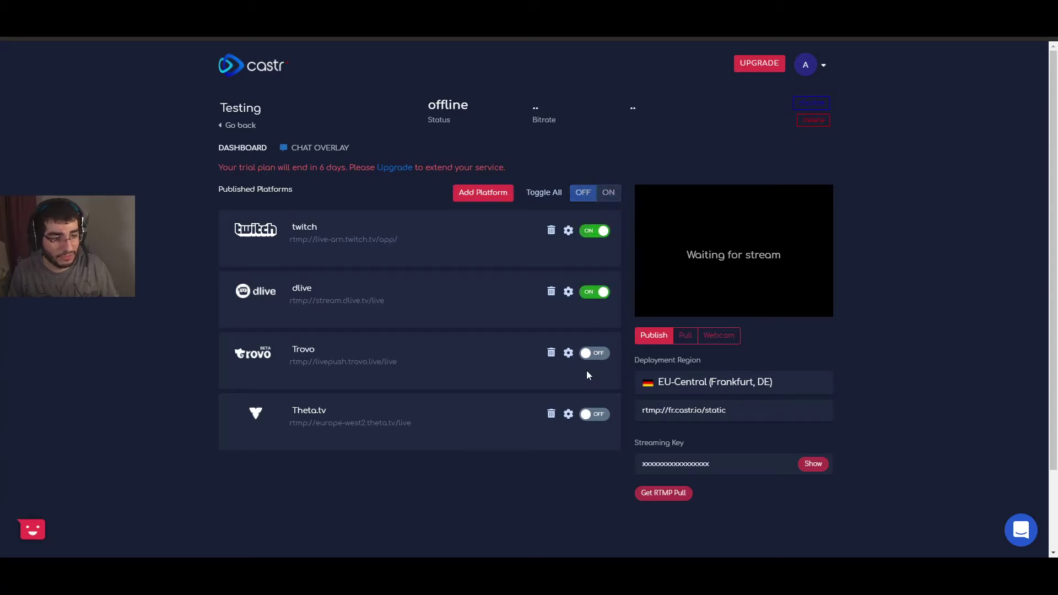
click(593, 353)
click(594, 414)
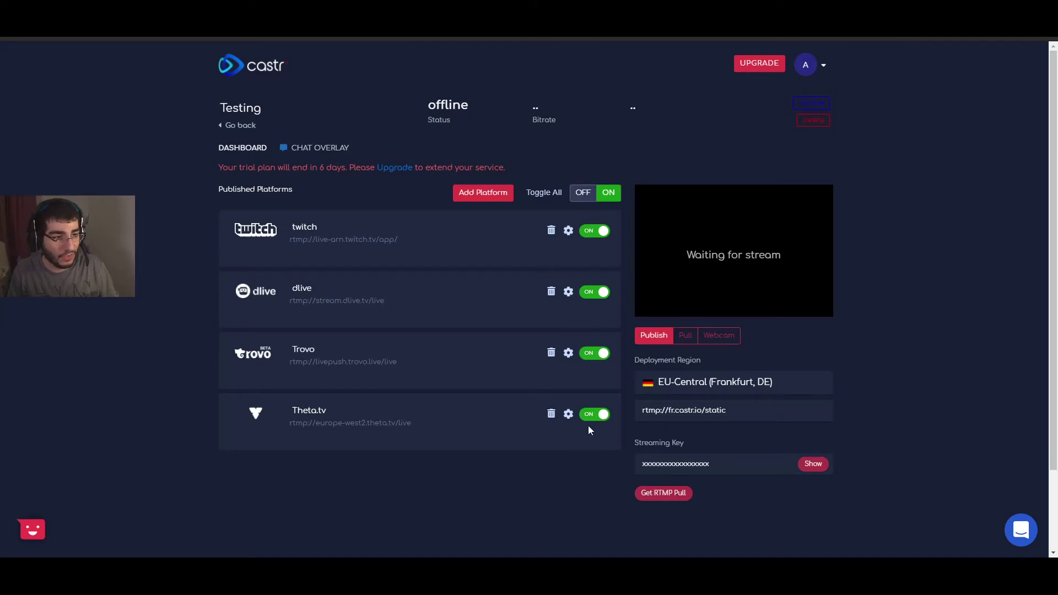
scroll(593, 437, down, 1)
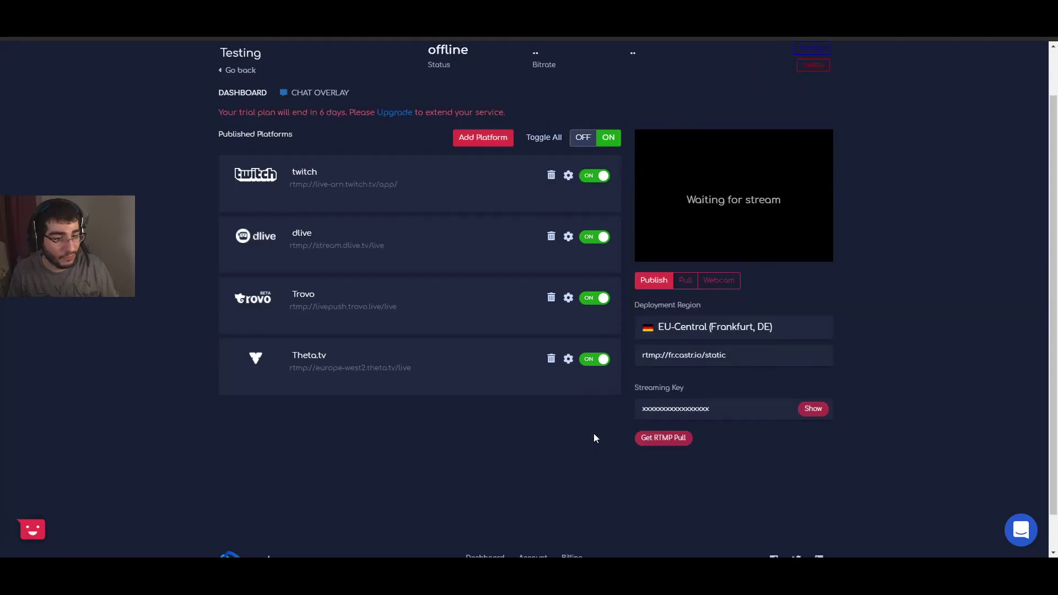
scroll(595, 433, up, 1)
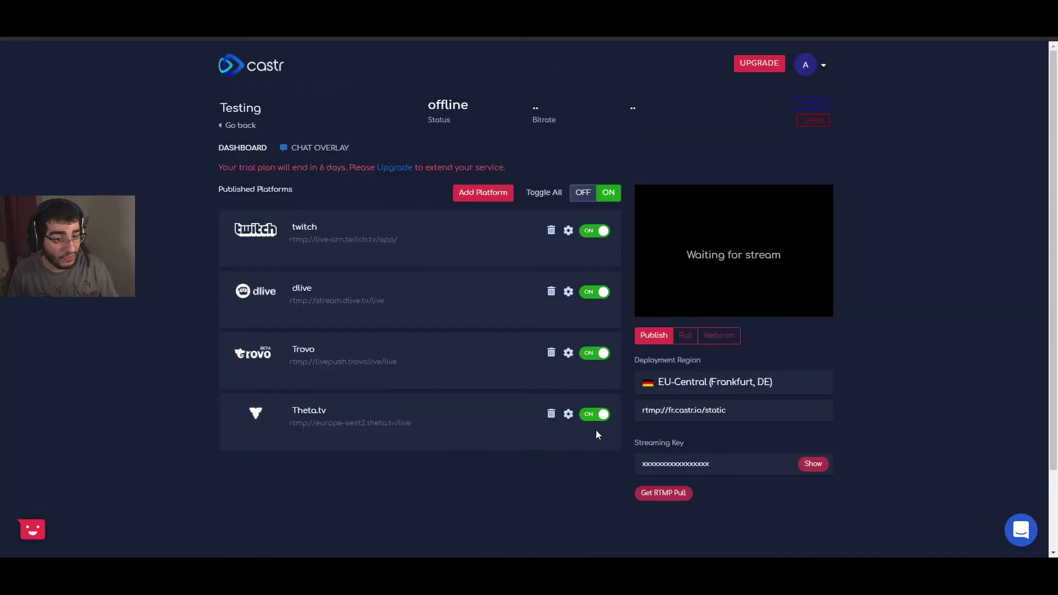
click(606, 293)
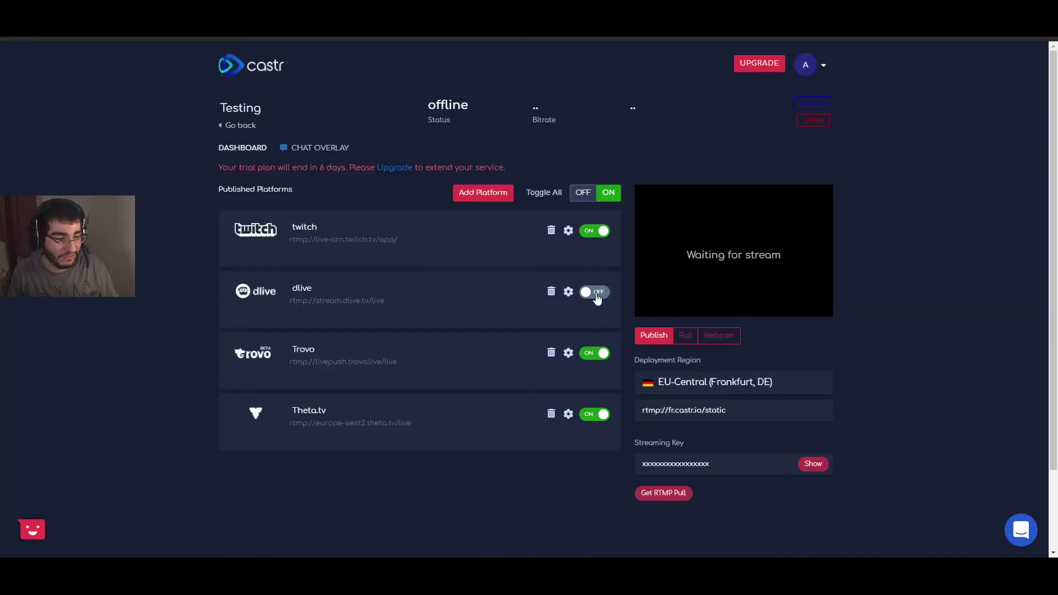
click(595, 293)
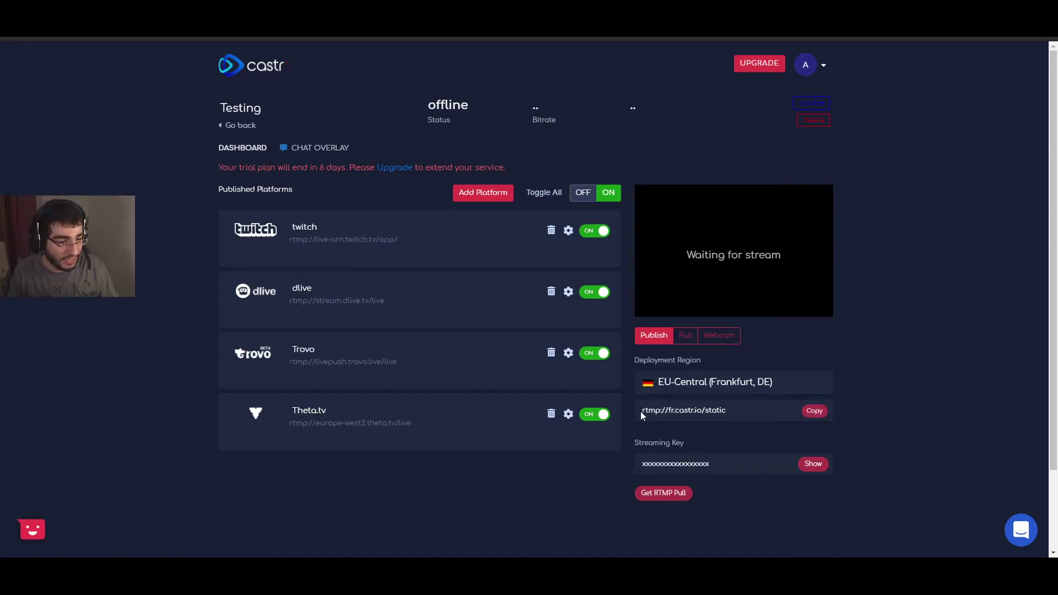
Step: Highlight the RTMP server URL and streaming key, then use Toggle All OFF on all four platforms
drag(642, 411, 727, 413)
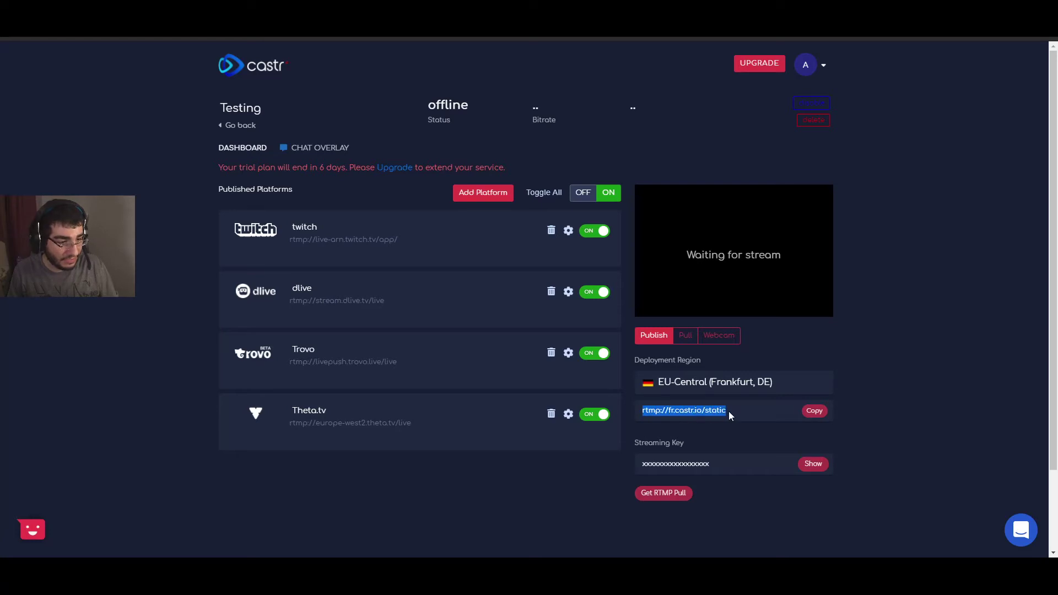
click(698, 411)
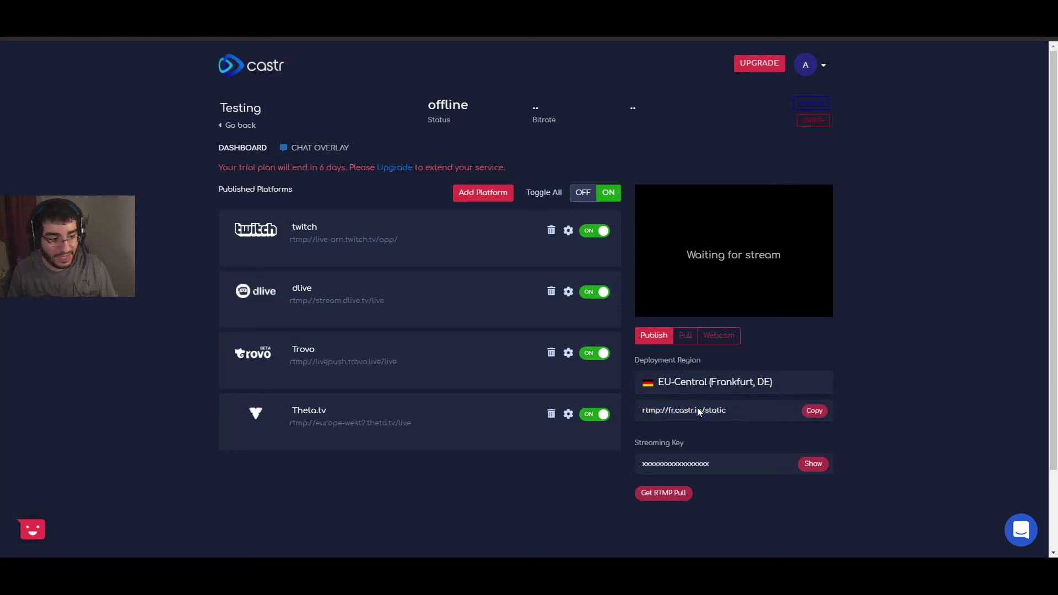
drag(717, 468, 644, 471)
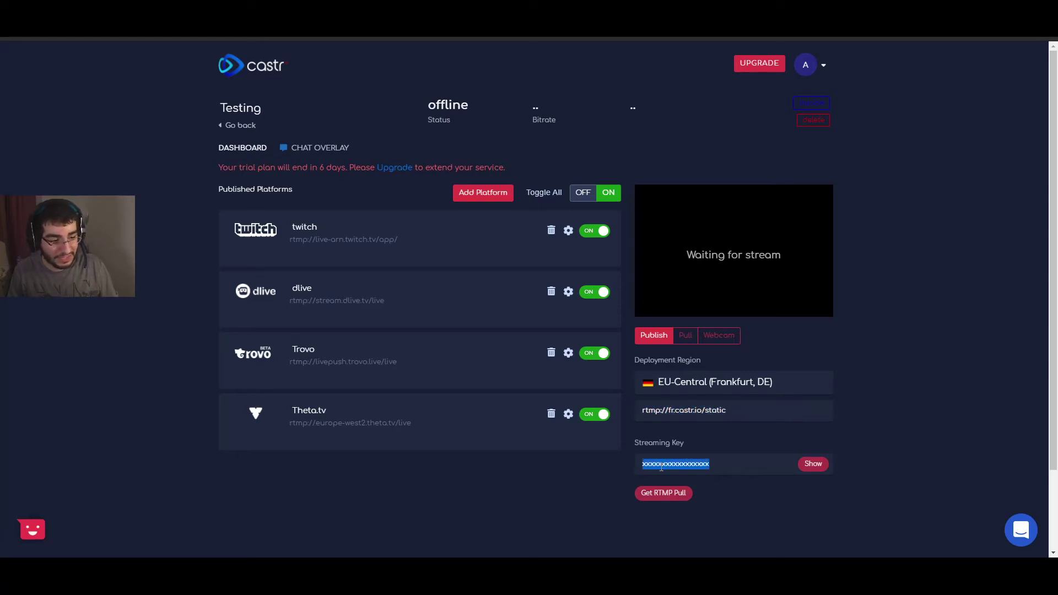
click(644, 472)
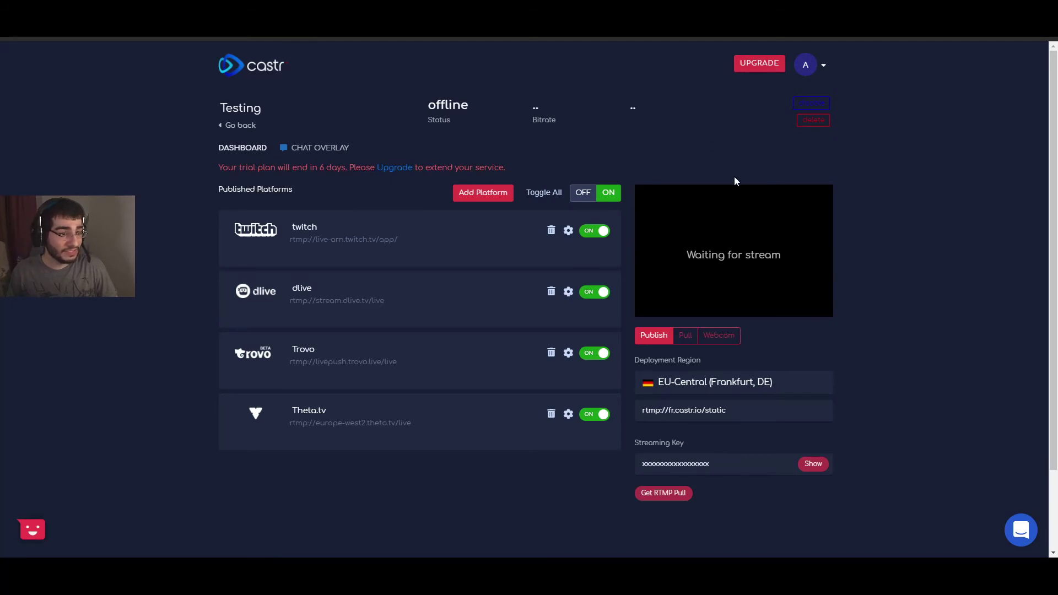
click(583, 192)
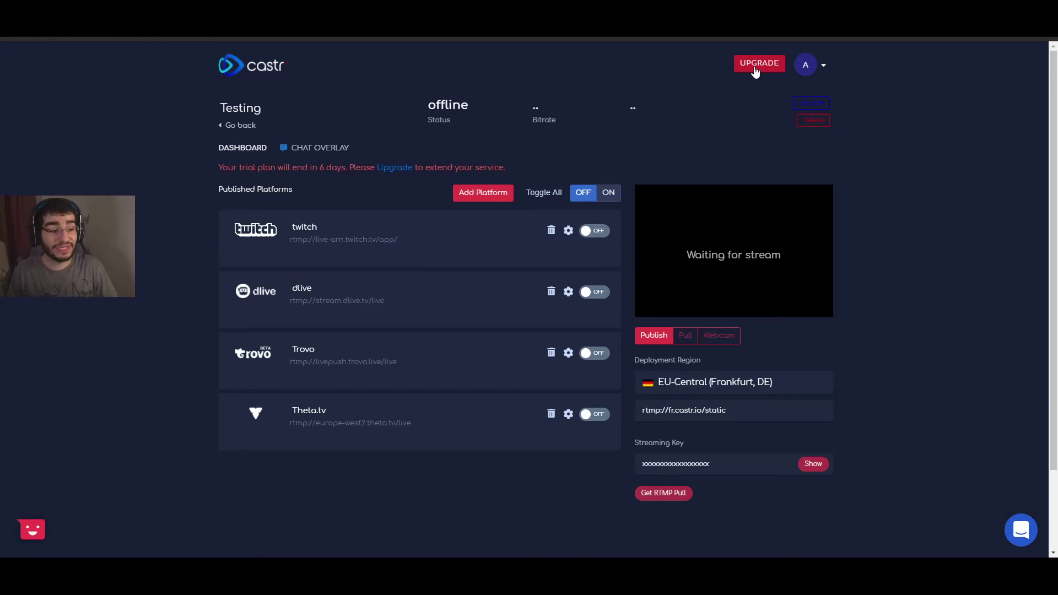
Step: Open the upgrade packages with RESTREAMING as the package type
click(755, 69)
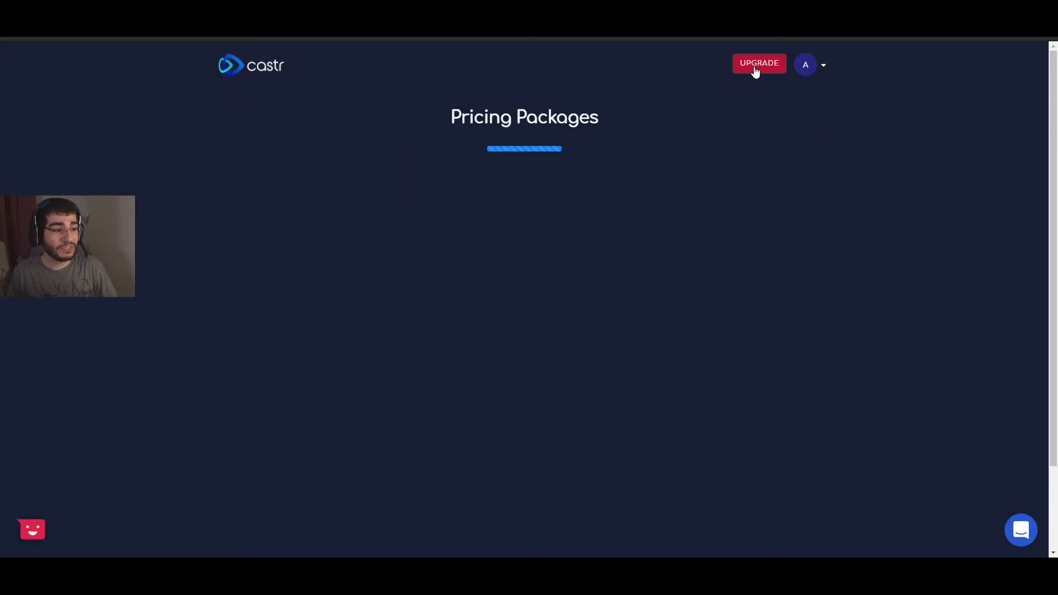
scroll(612, 121, down, 2)
scroll(602, 146, up, 2)
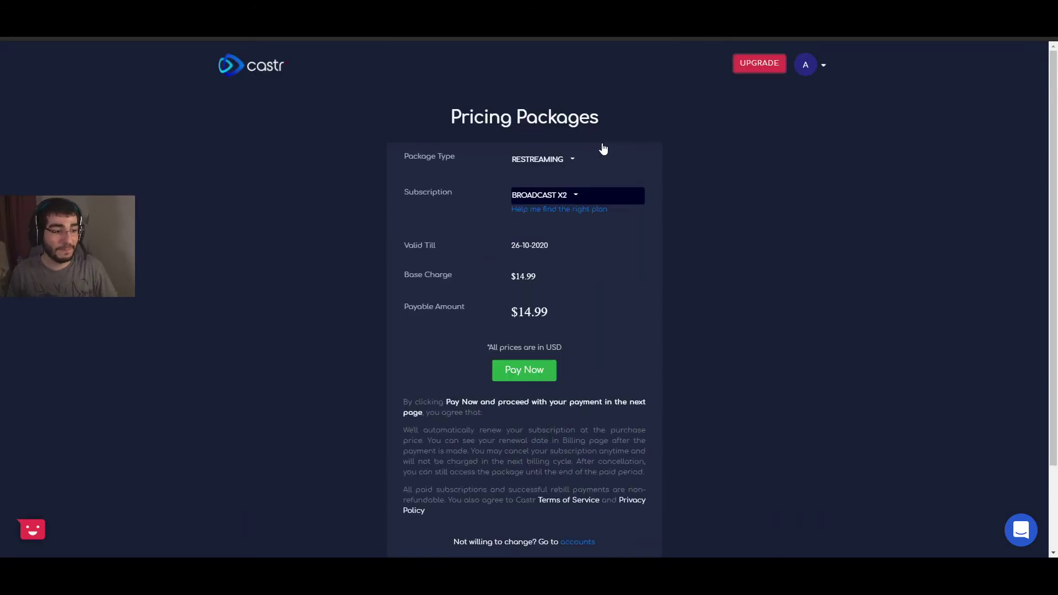
click(570, 160)
click(566, 182)
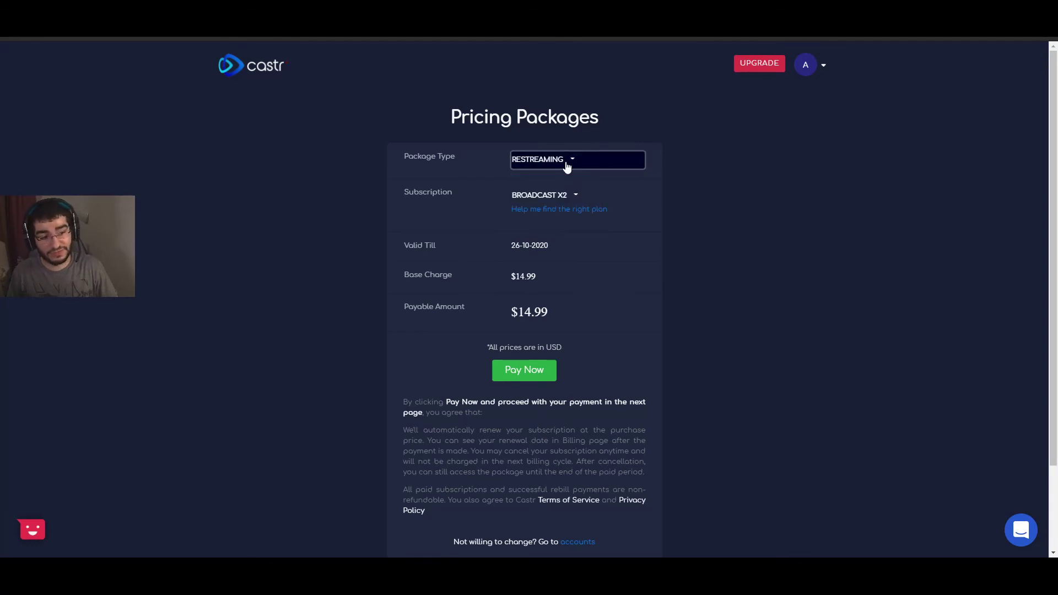
Step: Choose the BROADCAST subscription at $9.99, then open the help for finding the right plan
click(566, 197)
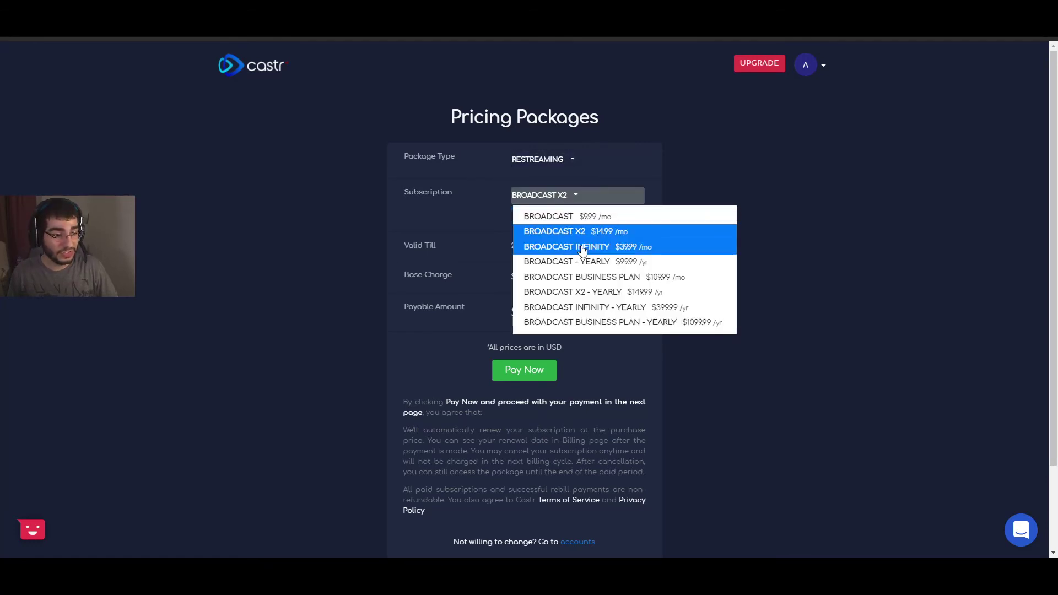
click(585, 217)
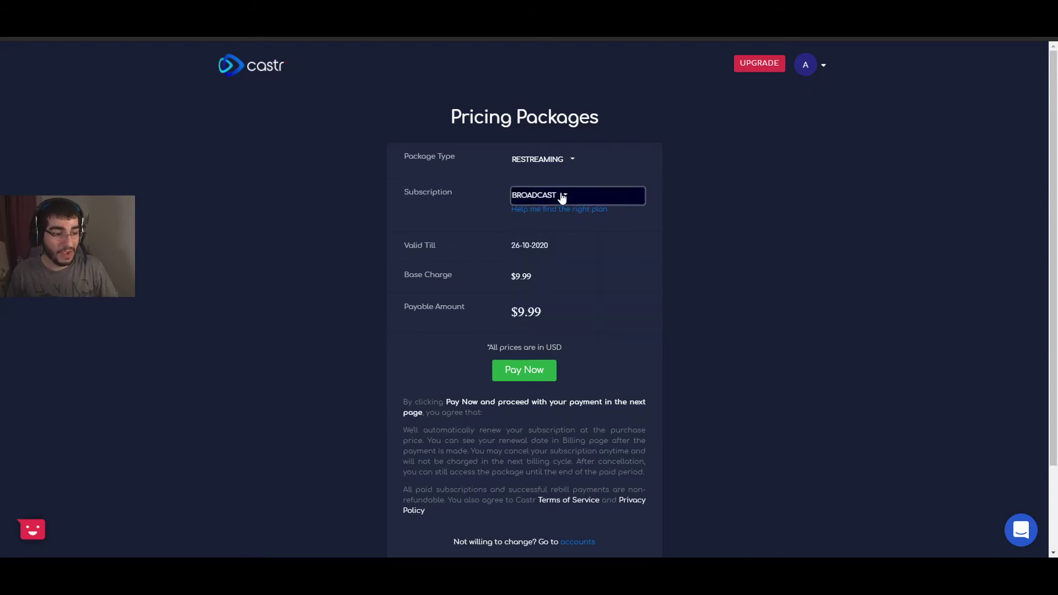
click(562, 197)
click(599, 209)
click(576, 197)
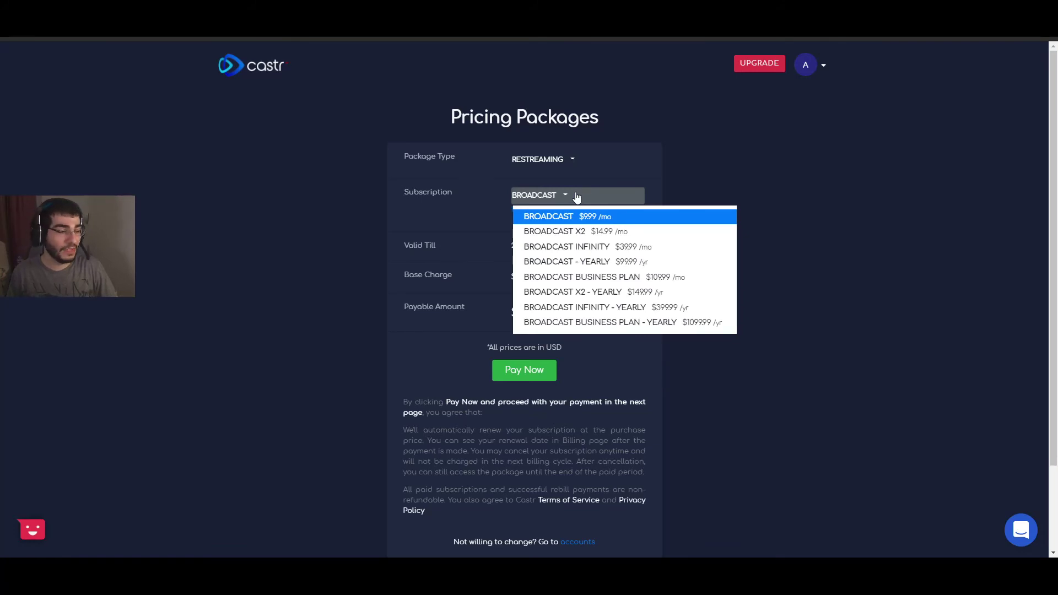
click(577, 197)
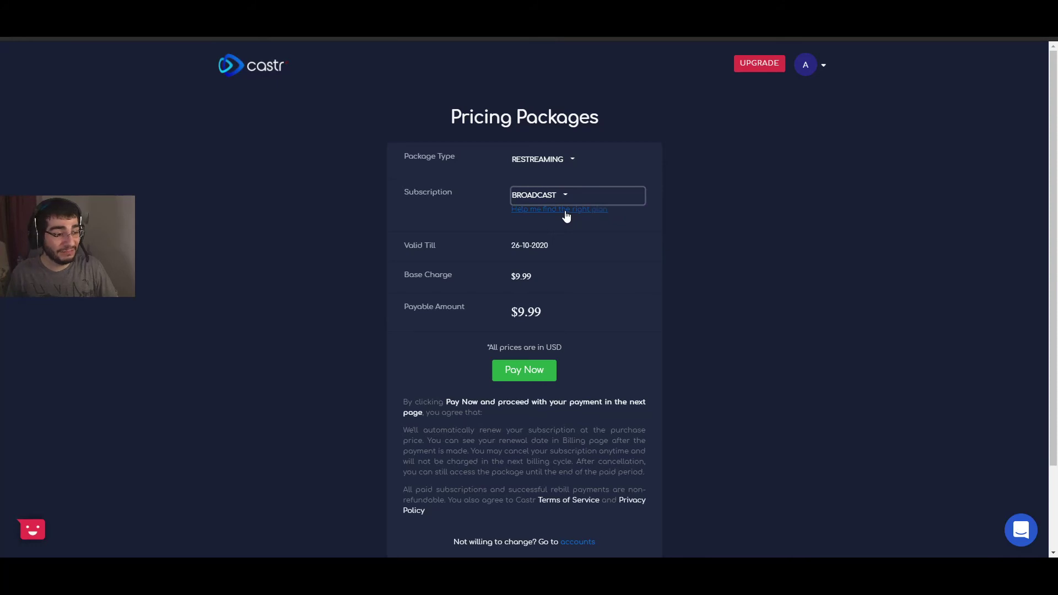
click(566, 214)
Step: Scroll to the monthly Multistream plans, Broadcast x2 at $14.99 through Enterprise, and highlight Monthly
scroll(566, 215, down, 15)
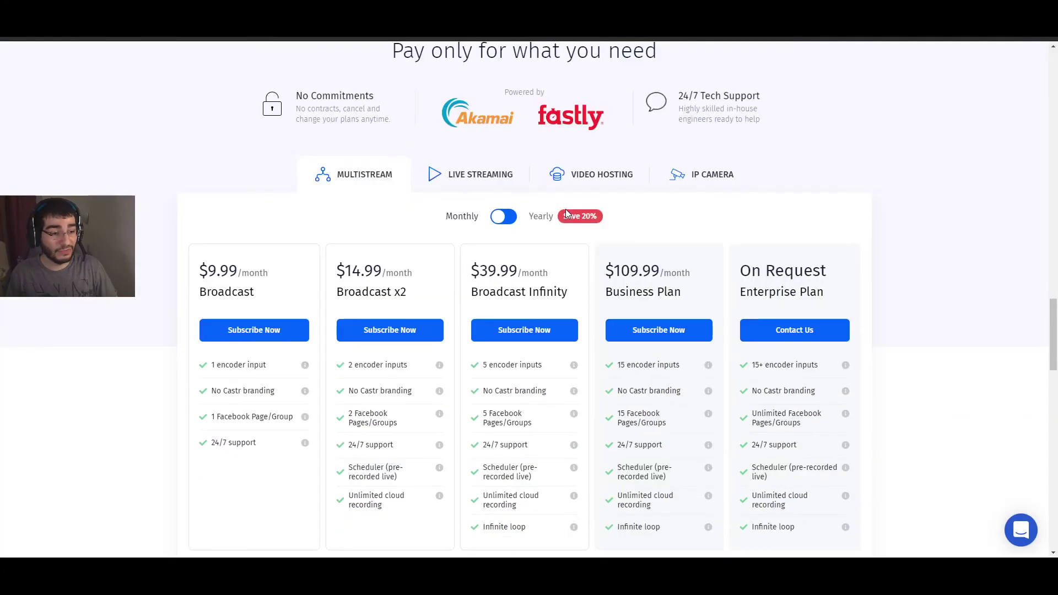
scroll(565, 210, down, 1)
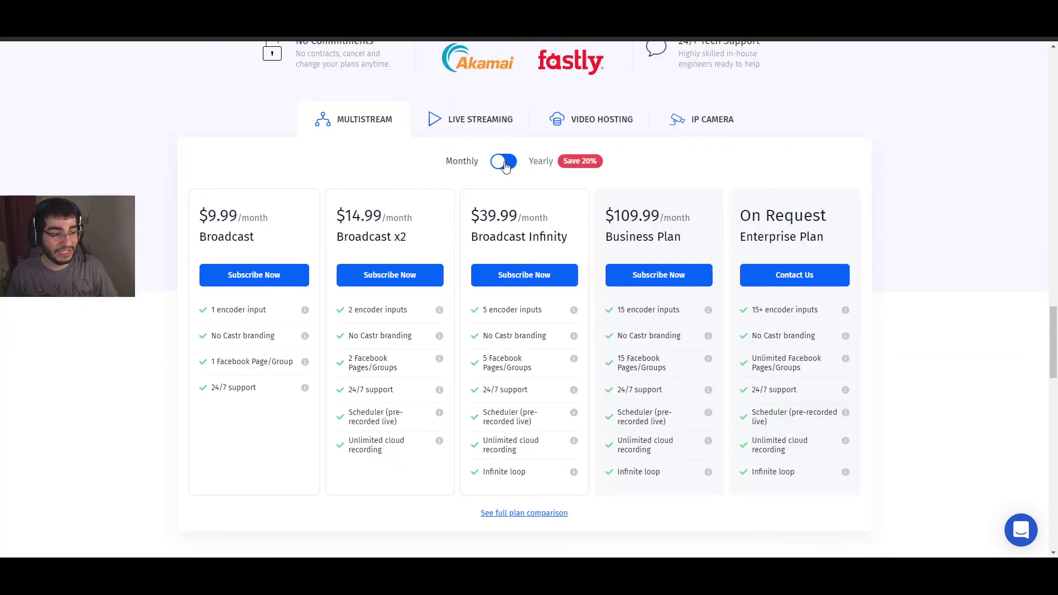
double_click(456, 161)
click(458, 161)
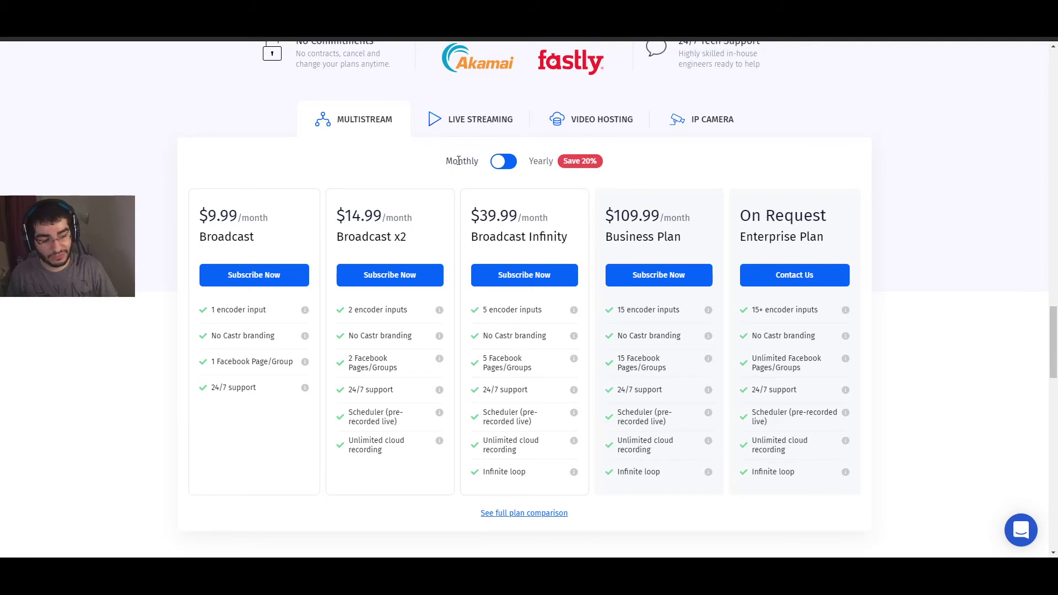